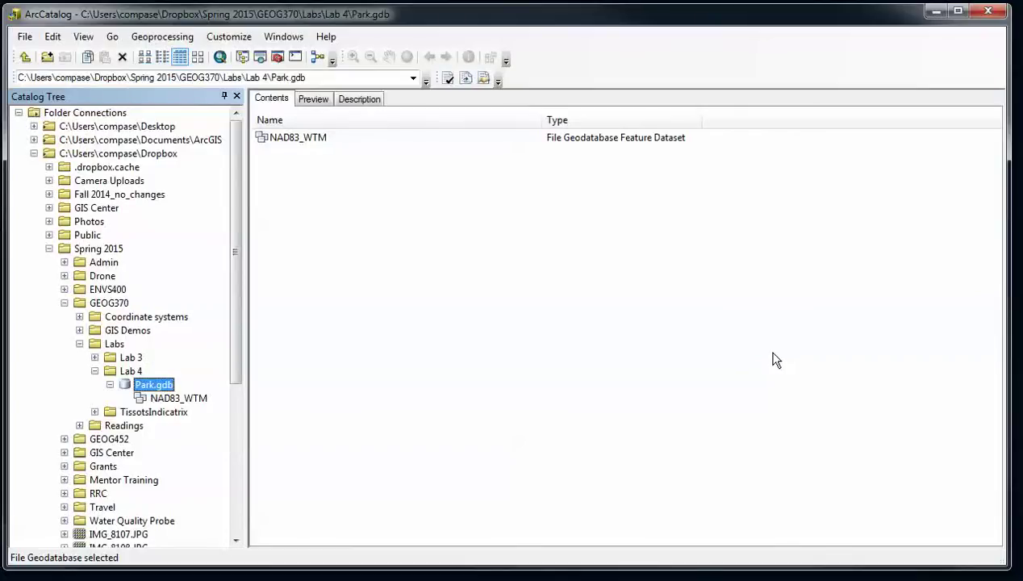
Select the NAD83_WTM feature dataset in Park.gdb to show its empty contents.
click(190, 398)
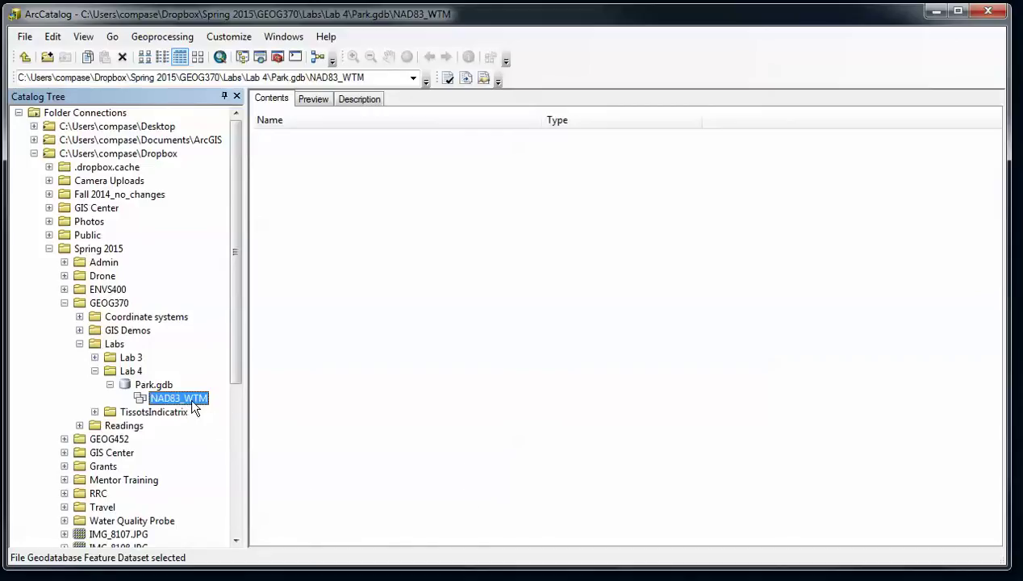
Start a new Line Features feature class named Trails in NAD83_WTM.
right_click(332, 266)
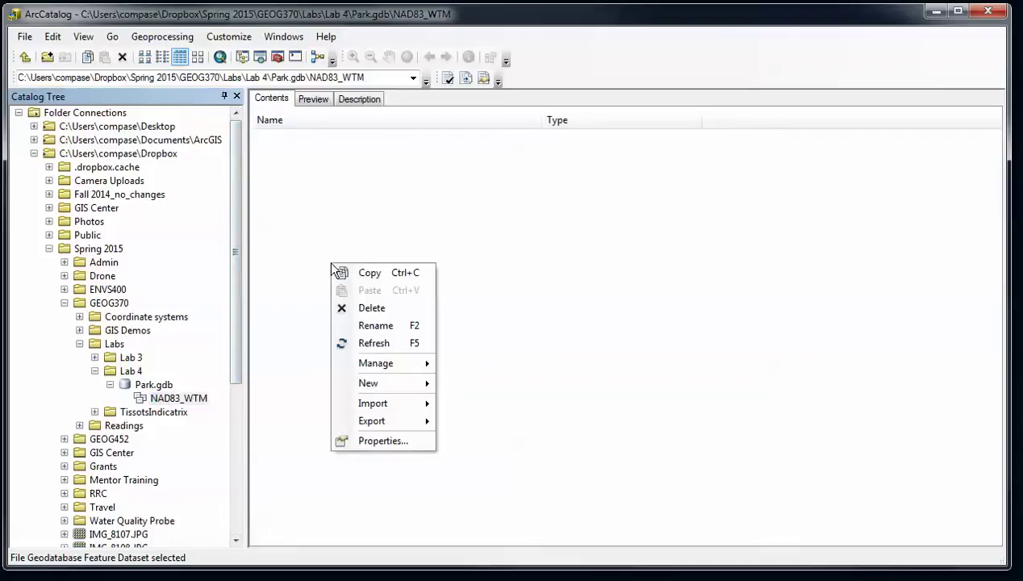
mouse_move(392, 382)
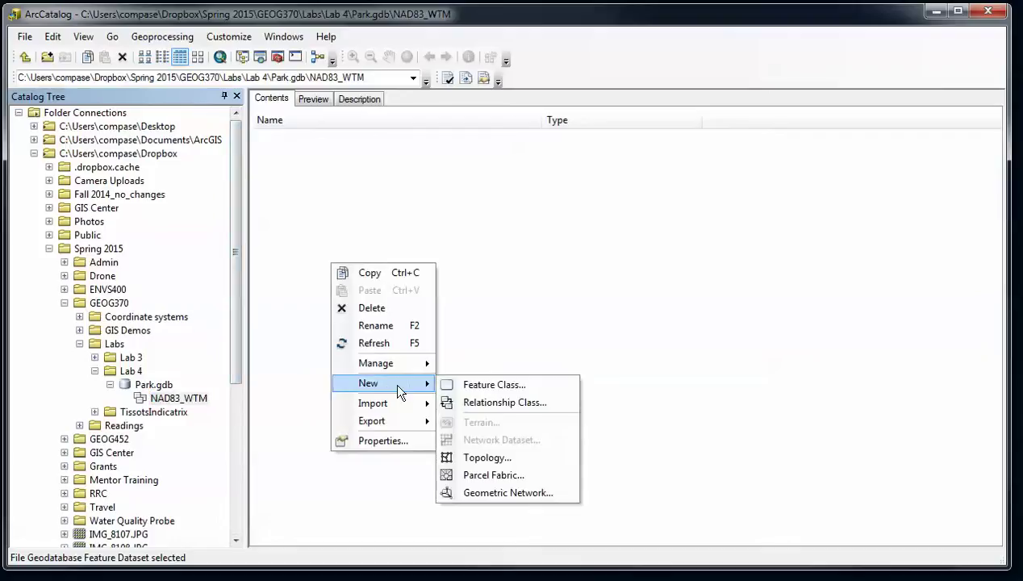
click(188, 395)
right_click(190, 396)
mouse_move(272, 520)
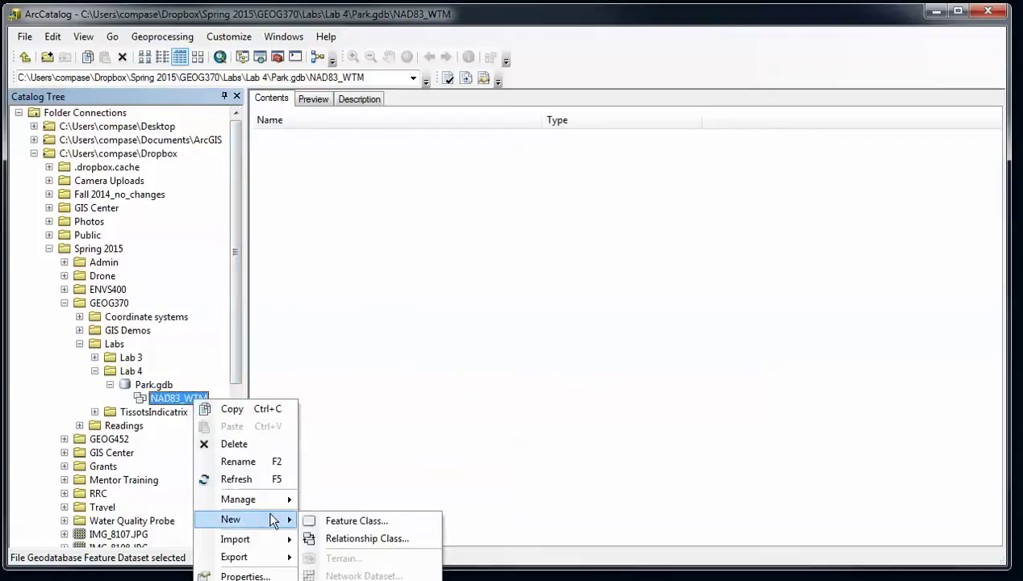
click(343, 520)
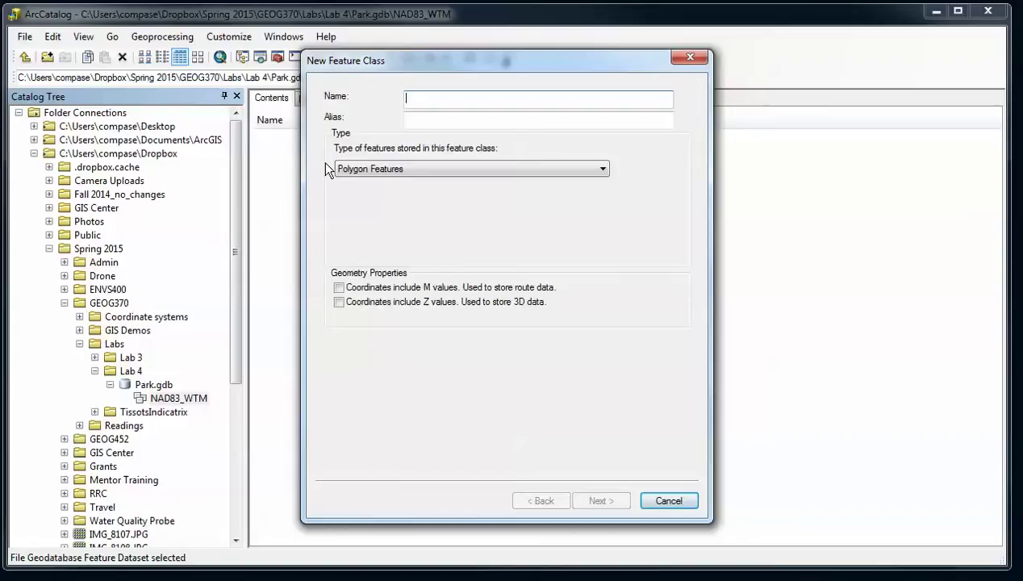
text(Trails)
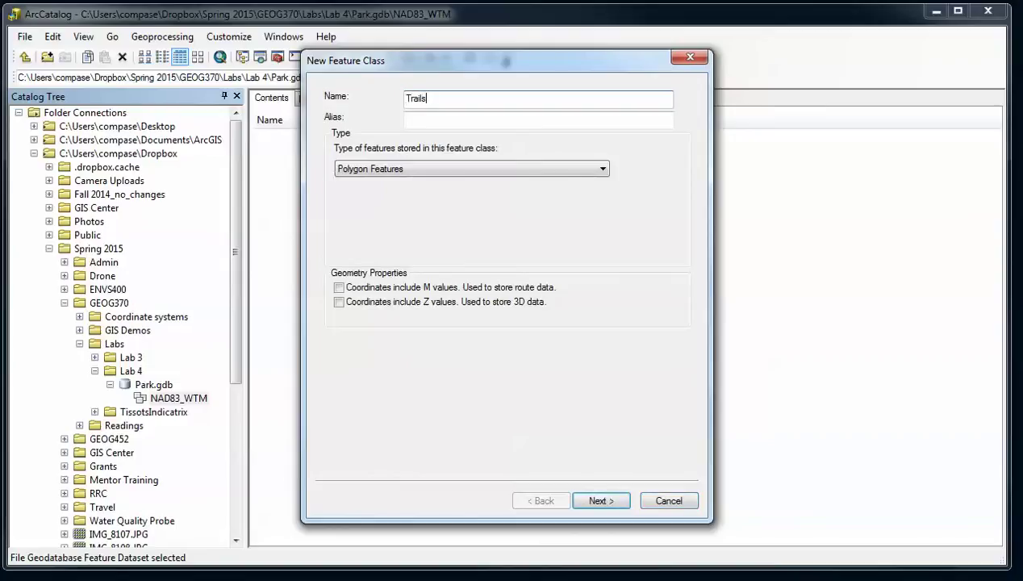
click(343, 169)
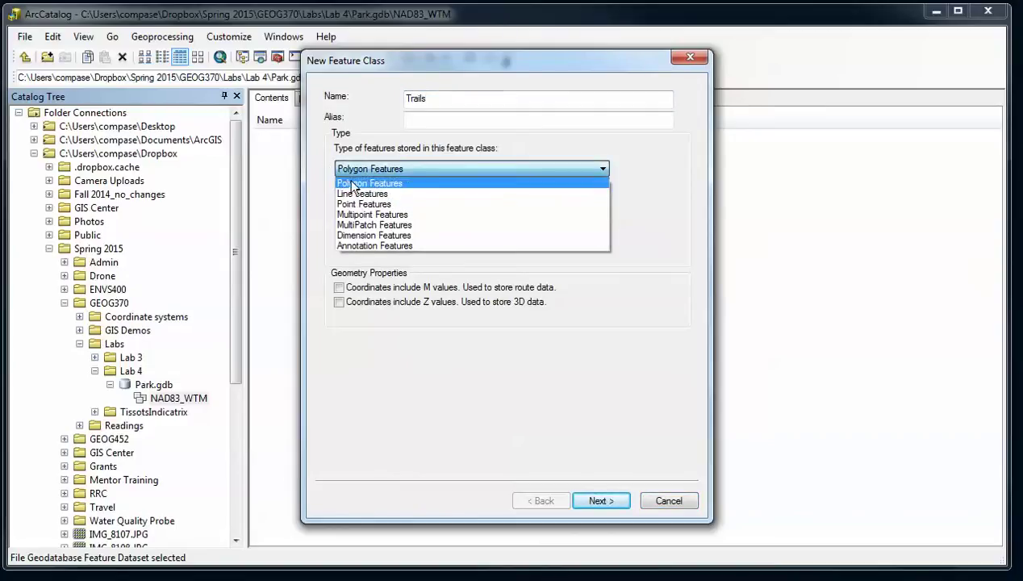
click(360, 193)
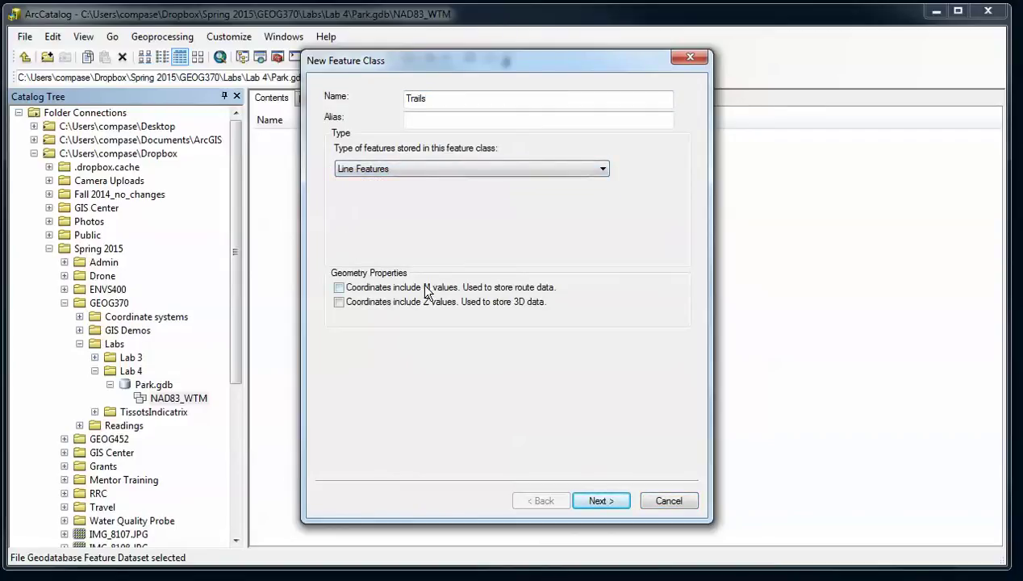
click(598, 500)
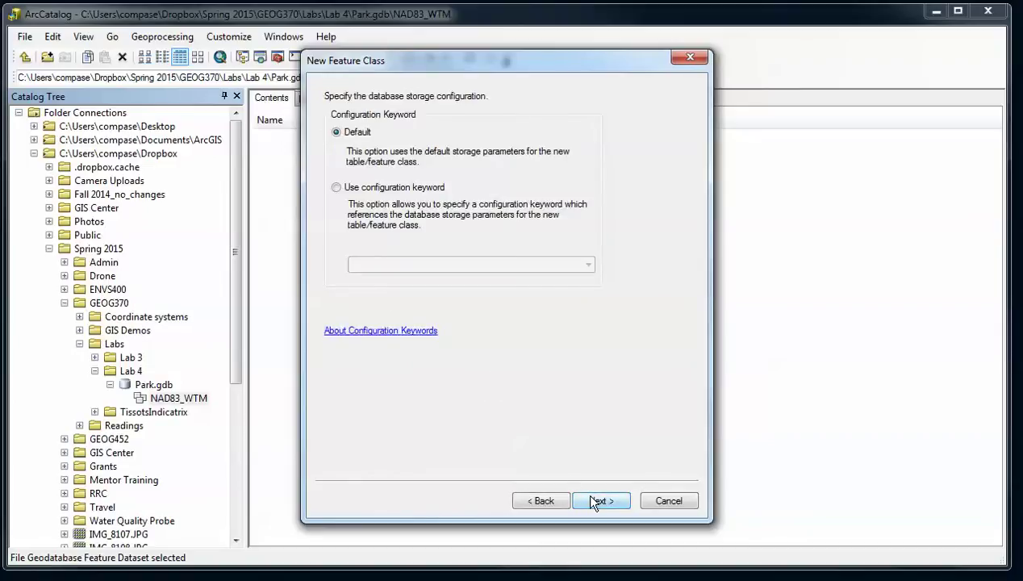
Keep default storage and add a Text field named Name with no domain.
click(590, 498)
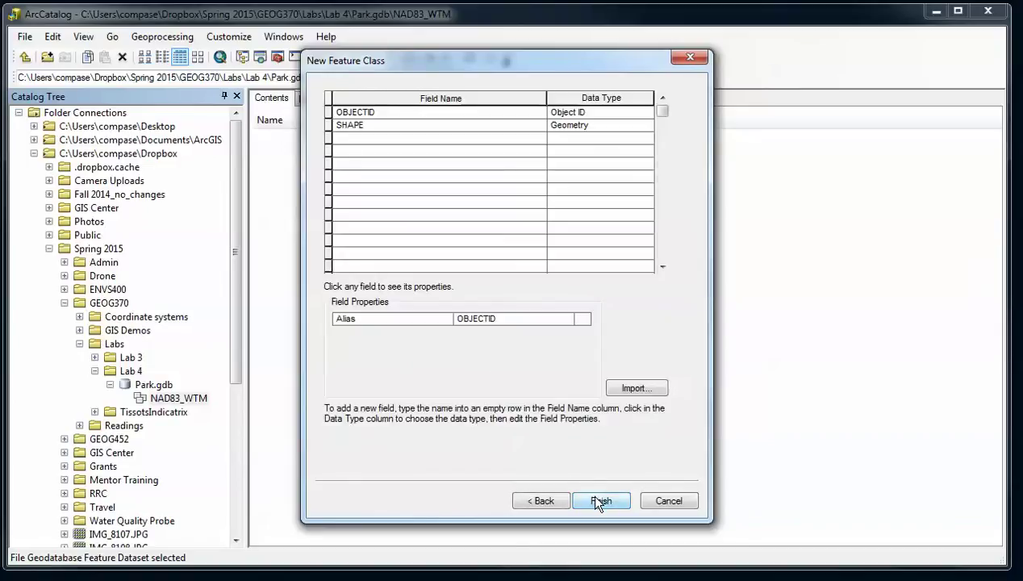
drag(477, 54, 469, 58)
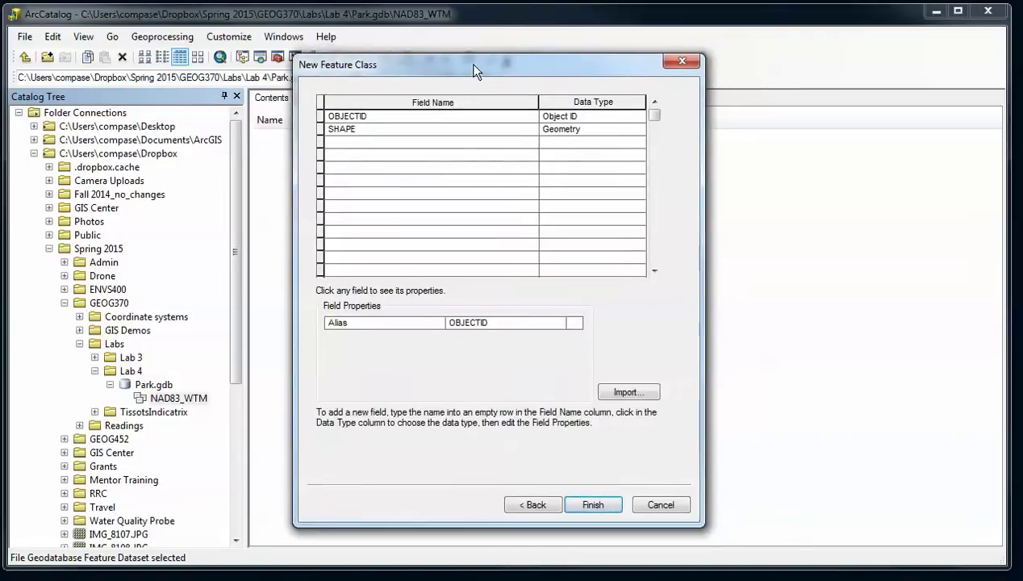
click(471, 147)
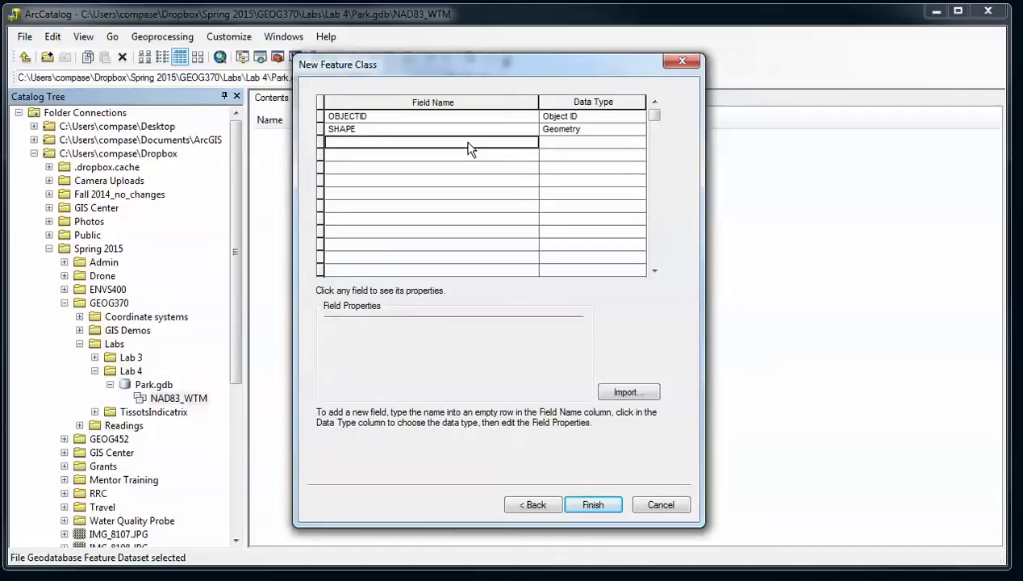
text(Name)
key(Tab)
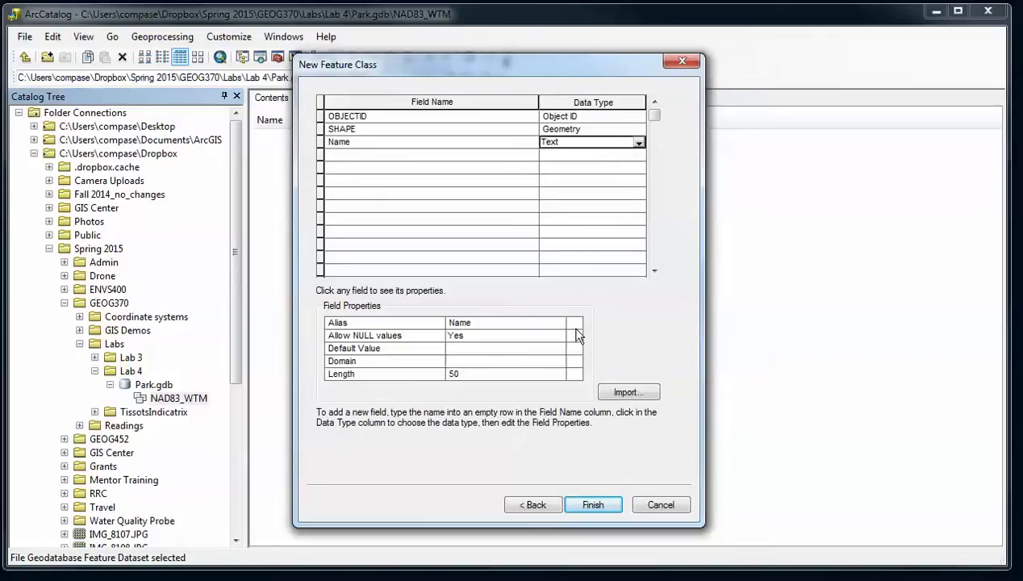
click(414, 362)
click(460, 362)
click(464, 362)
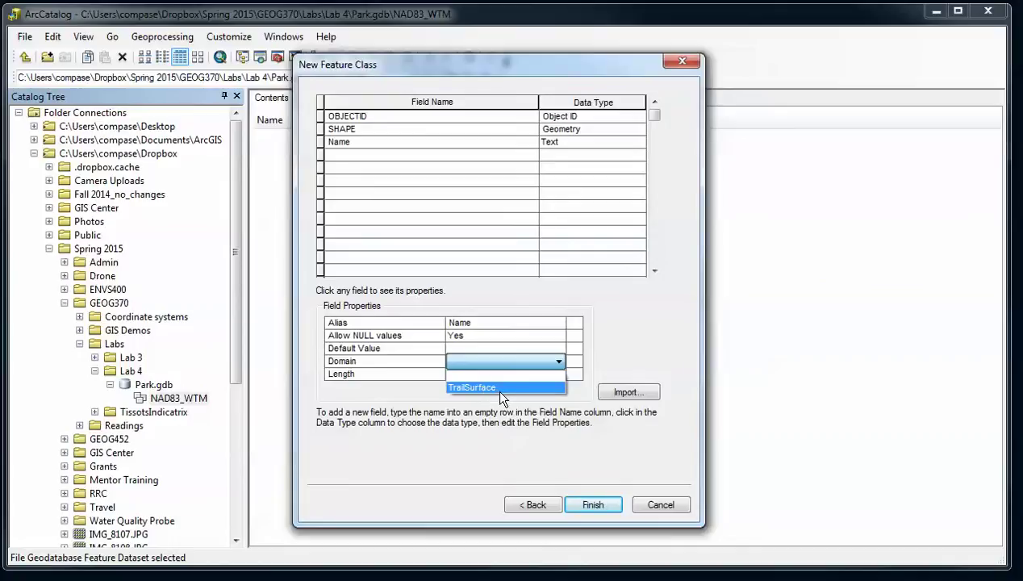
click(468, 373)
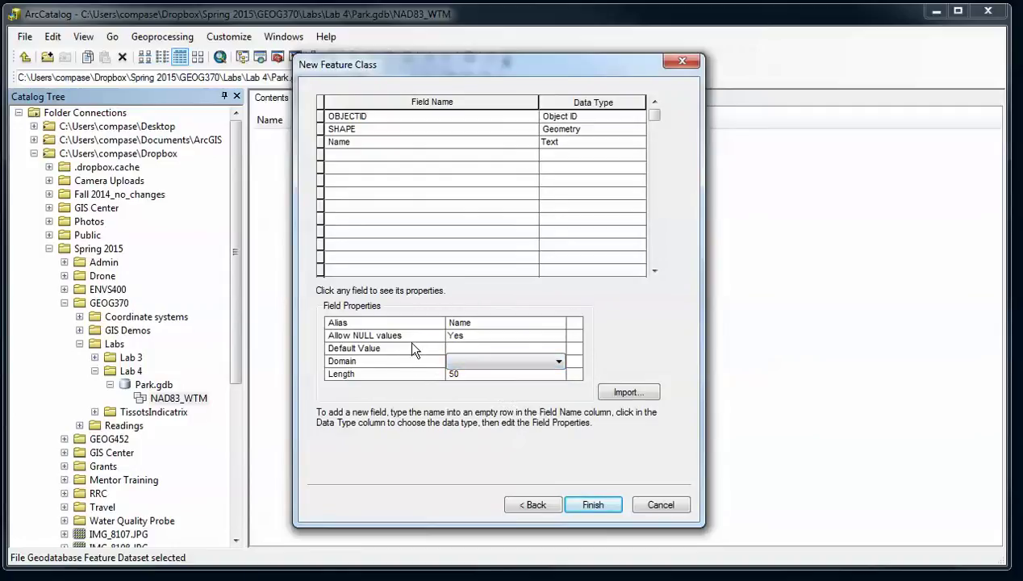
click(395, 156)
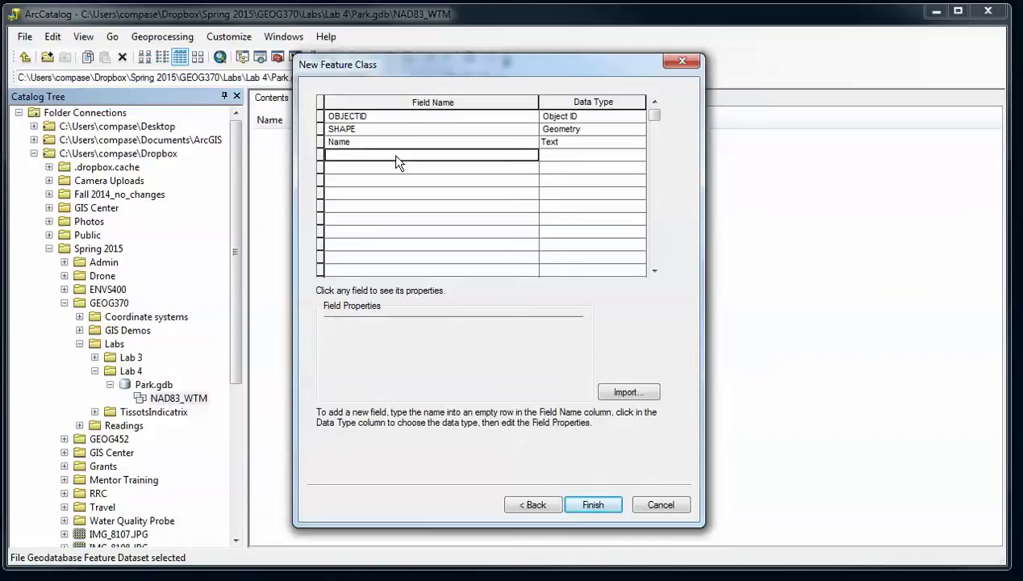
Add a Short Integer Width field with the TrailWidth domain, default 2, and nulls allowed.
text(Width)
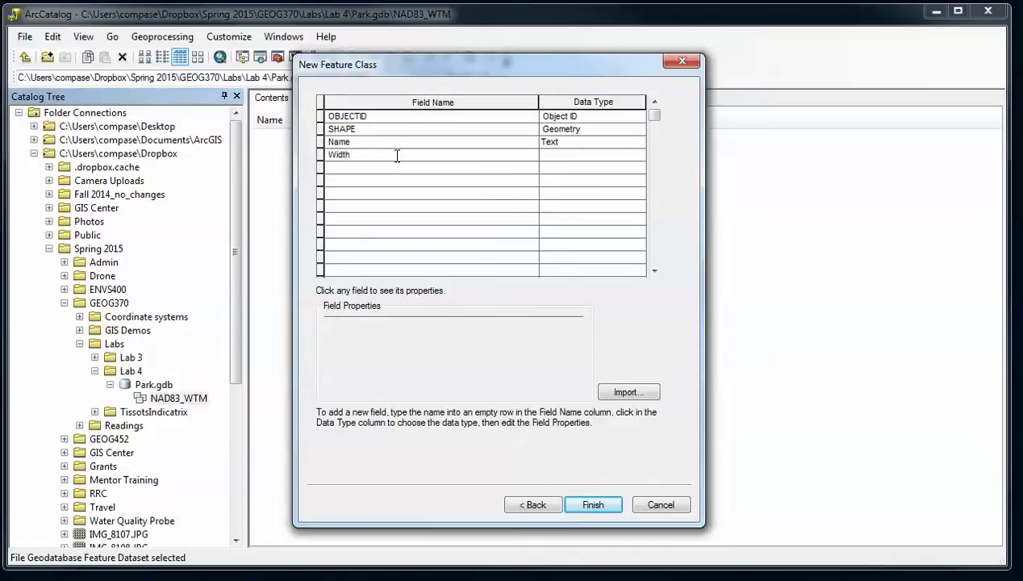
click(548, 156)
click(550, 157)
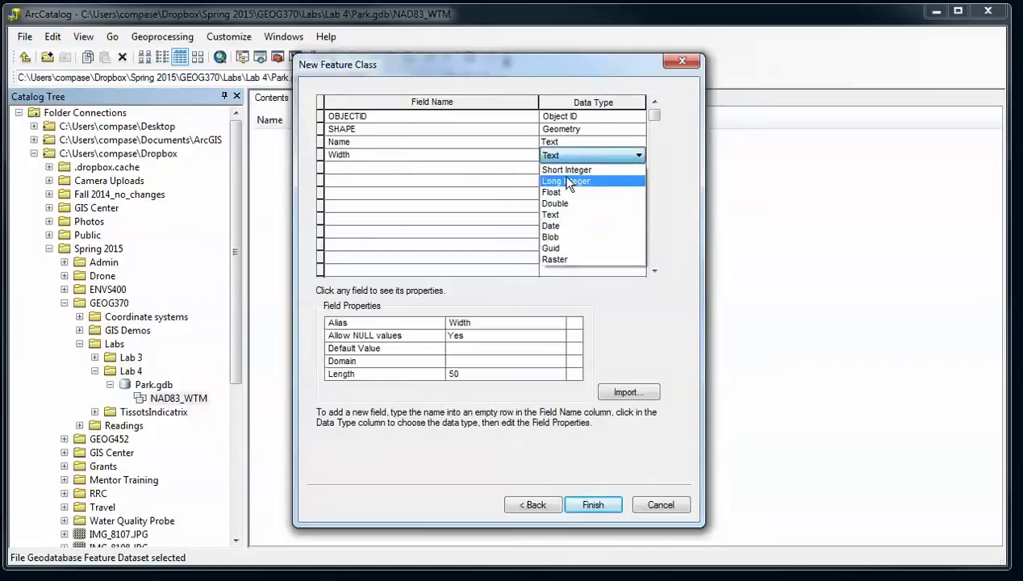
click(569, 181)
click(568, 158)
click(572, 170)
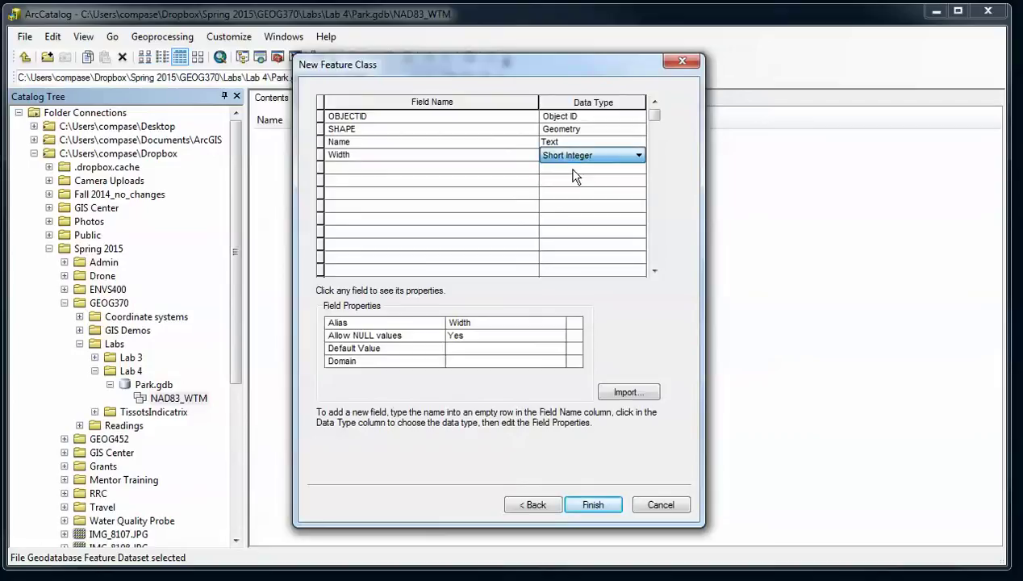
click(456, 363)
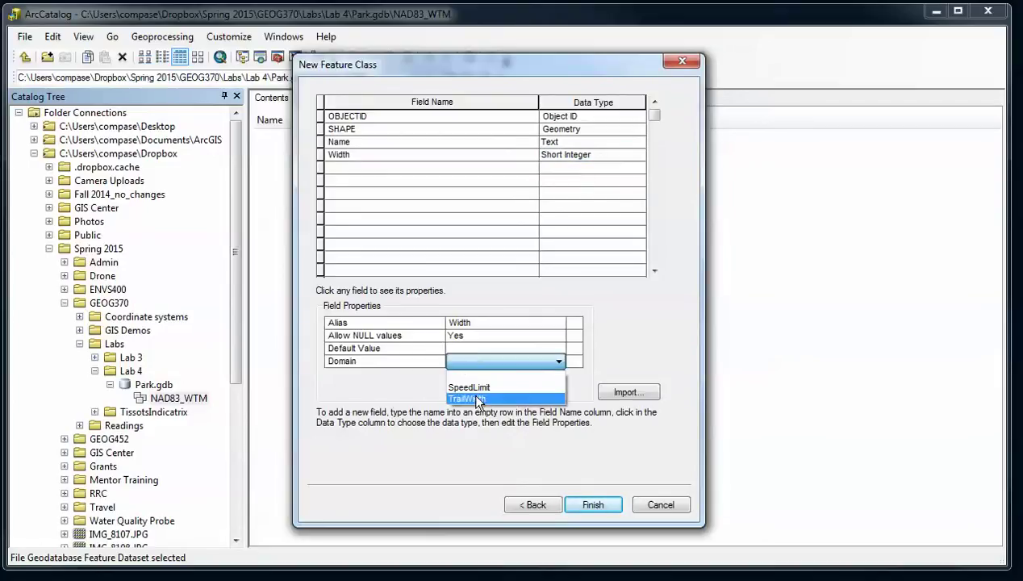
click(479, 399)
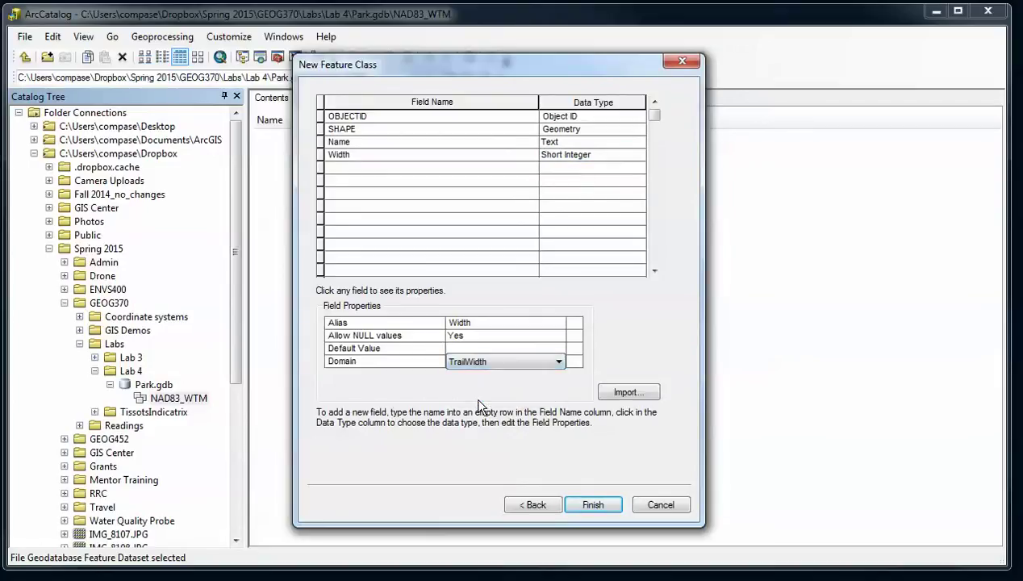
click(471, 351)
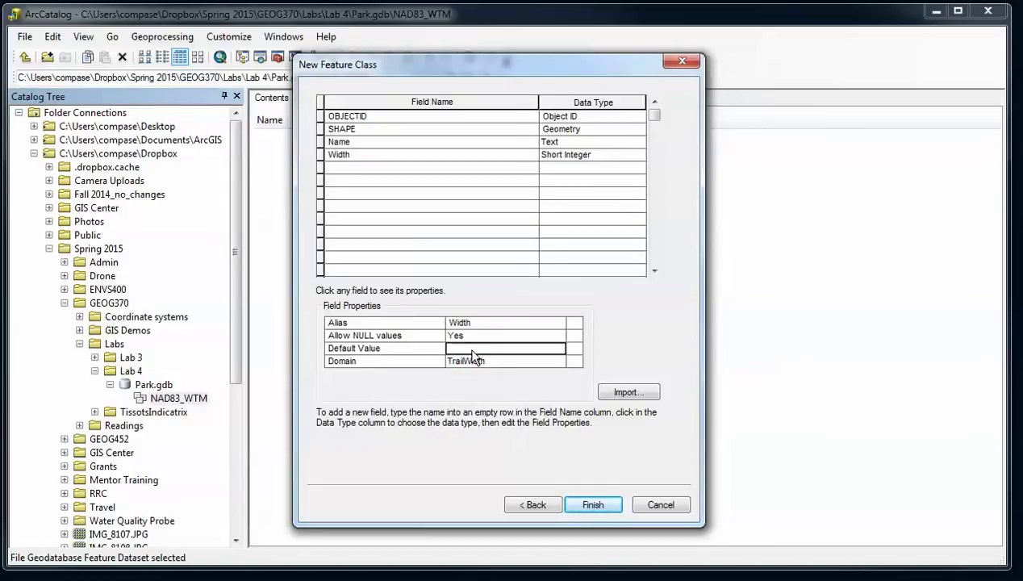
click(479, 337)
click(478, 333)
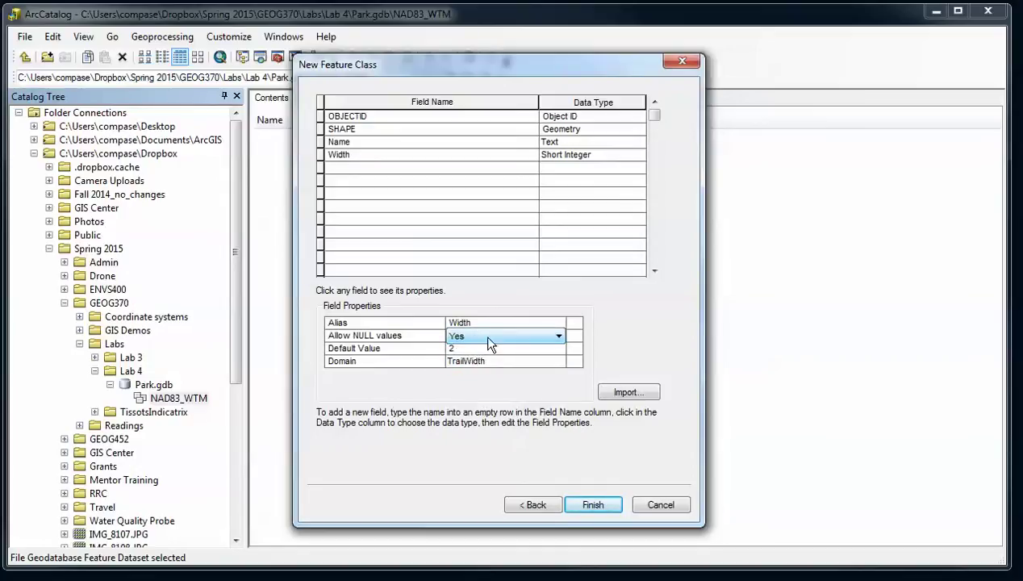
click(373, 168)
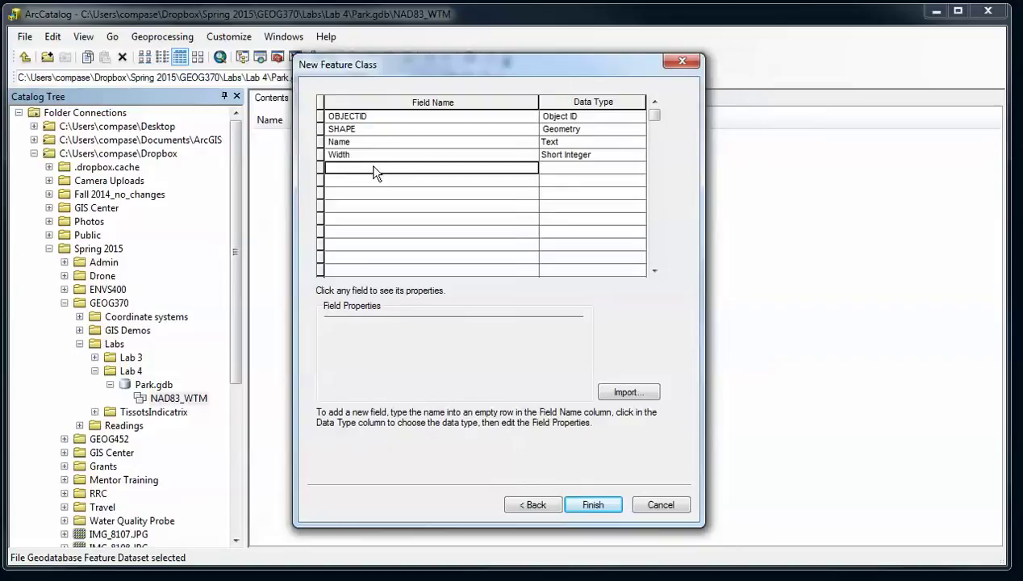
Add a Text field SurfaceType using the TrailSurface domain with default value Gravel.
text(Surf)
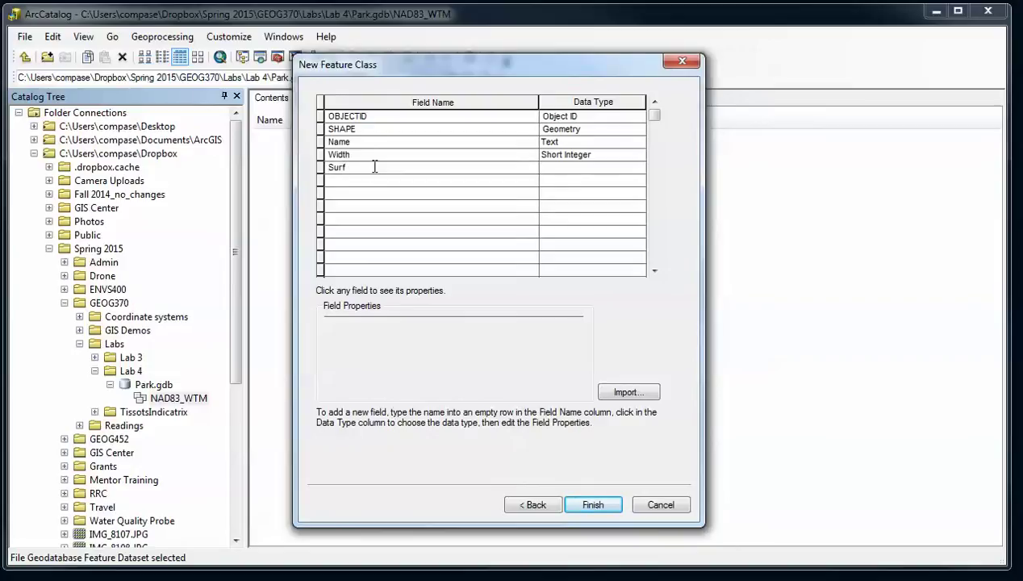
text(aceType)
click(611, 168)
click(611, 172)
click(610, 173)
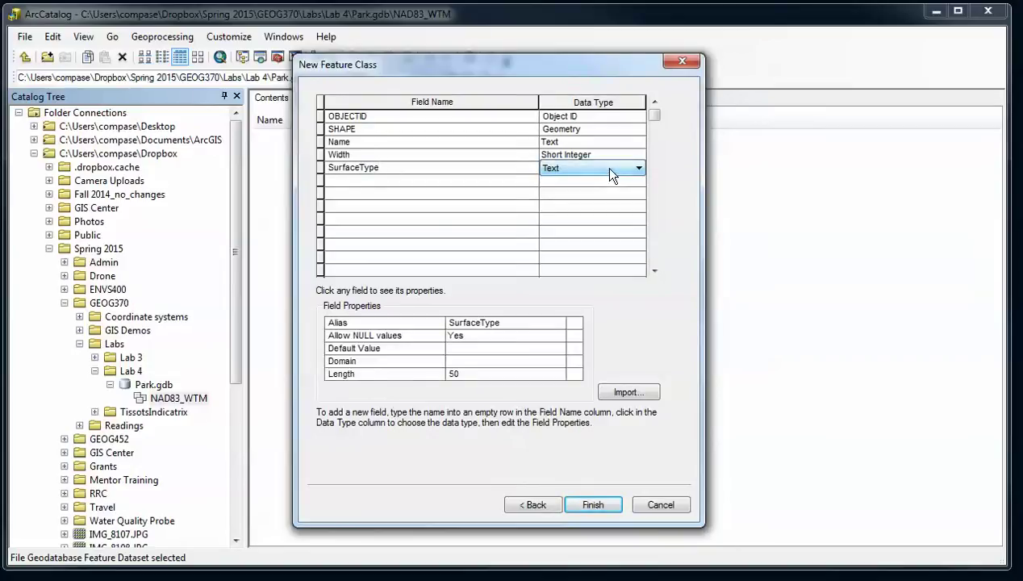
click(504, 362)
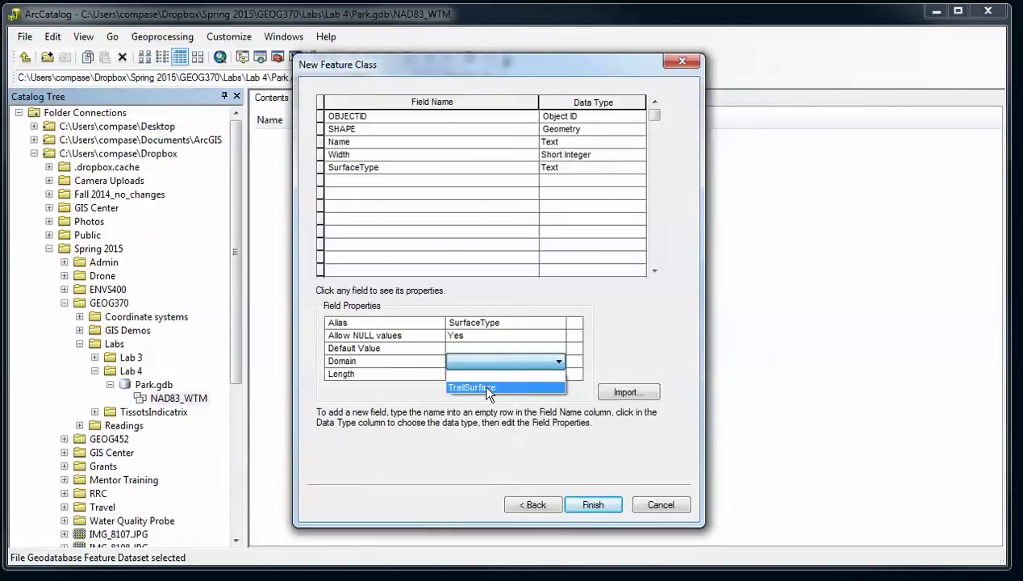
click(486, 387)
click(475, 349)
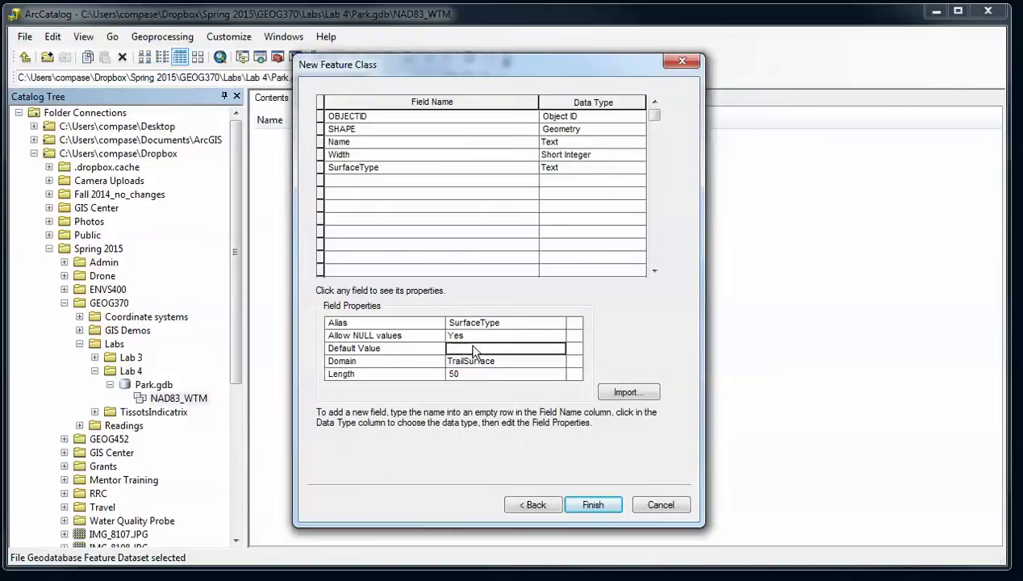
text(Gravel)
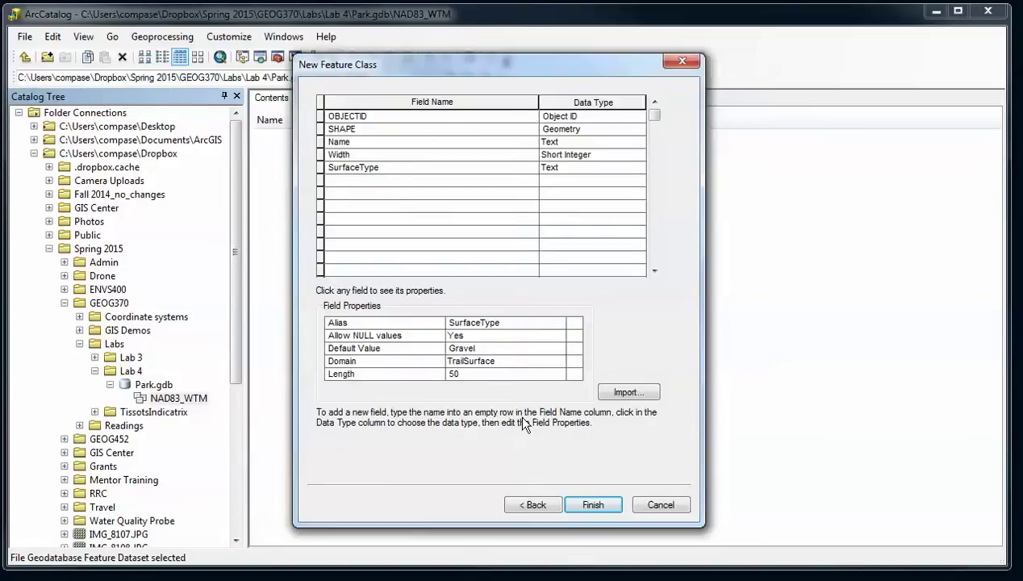
Finish the Trails feature class and preview its empty attribute table.
click(591, 504)
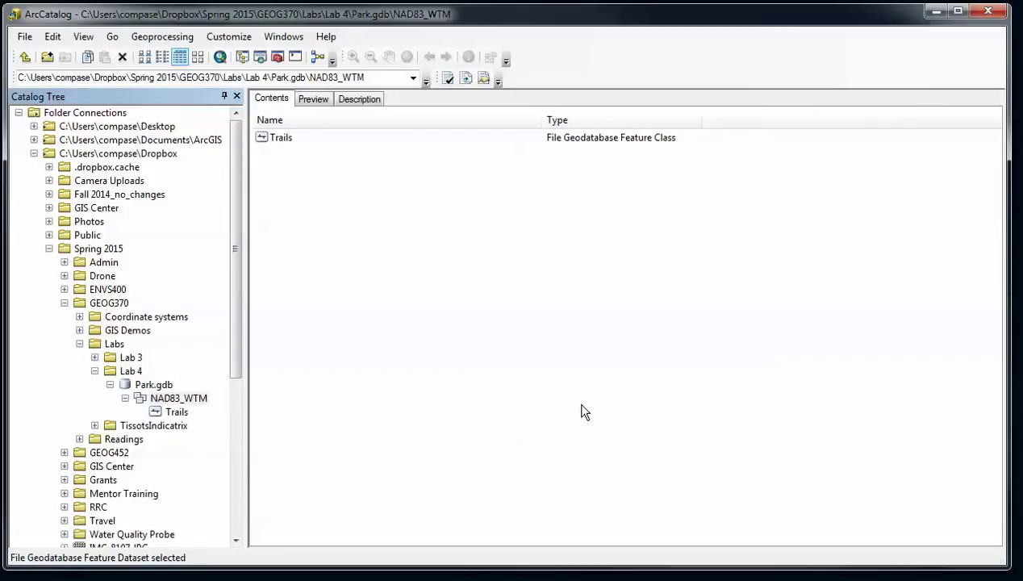
double_click(279, 137)
click(313, 99)
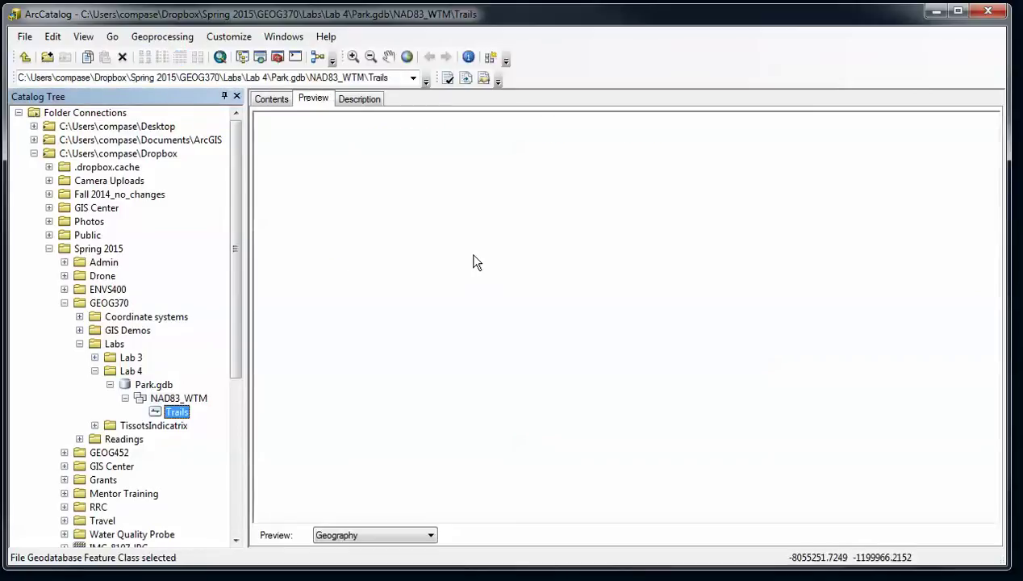
click(390, 535)
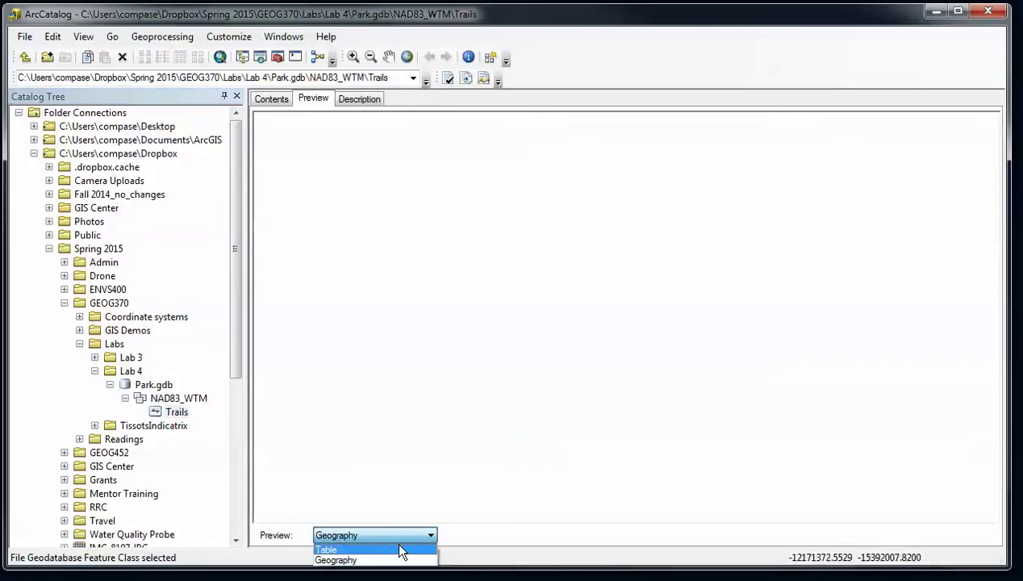
click(401, 549)
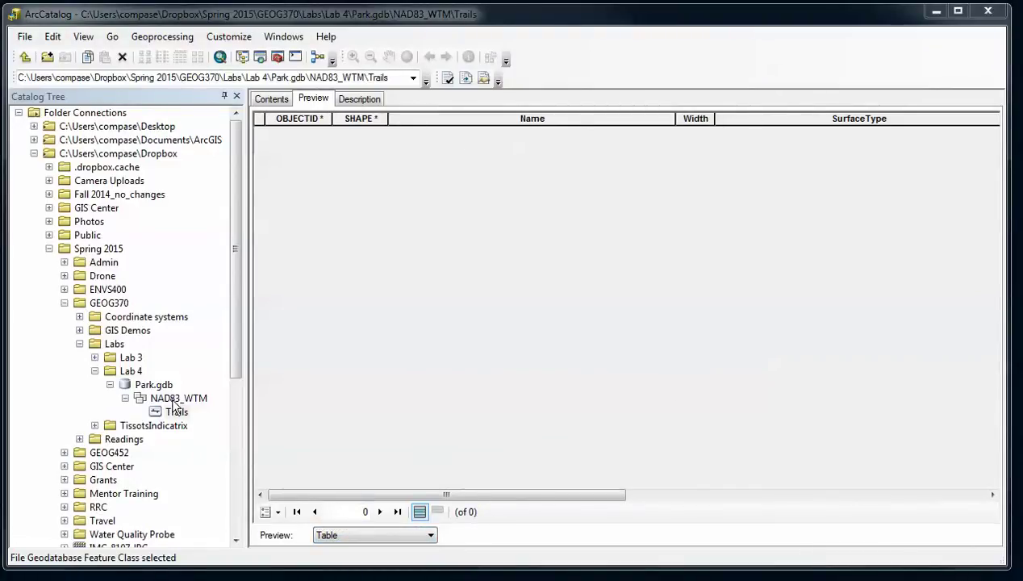
click(268, 100)
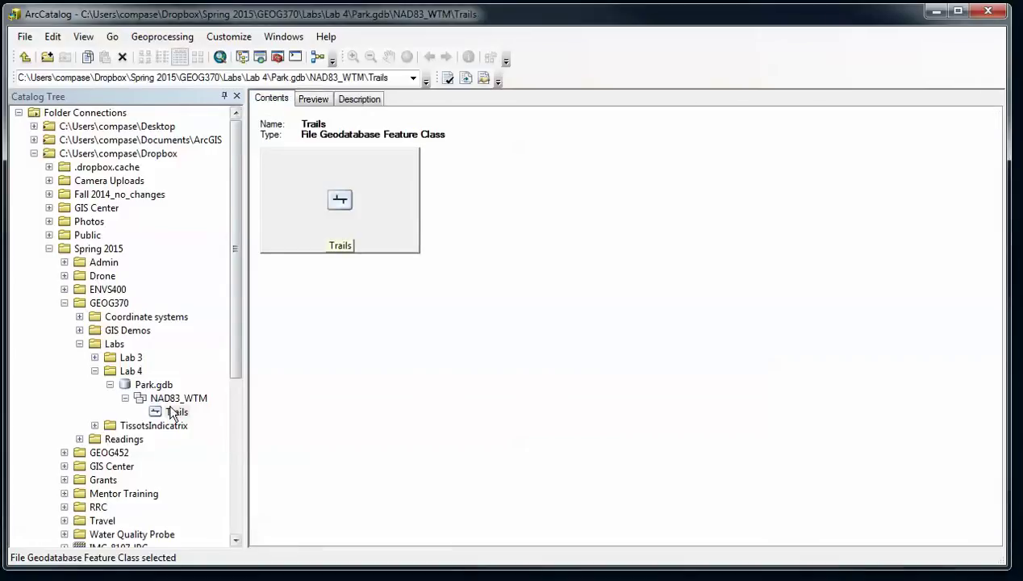
click(171, 398)
click(272, 138)
Open Trails properties and check the Subtype Field list, which offers only Width.
right_click(284, 140)
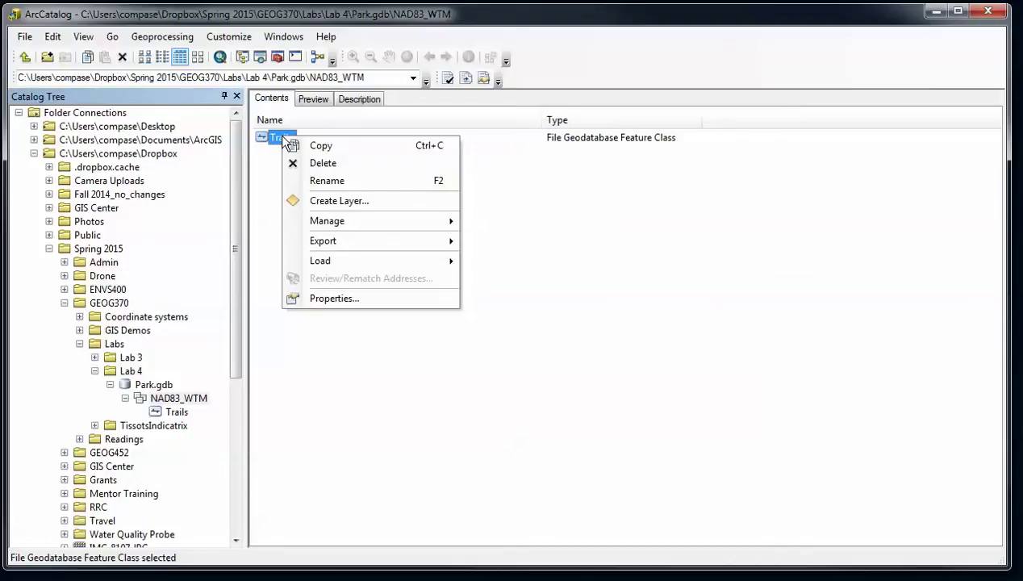
click(330, 298)
drag(430, 59, 414, 62)
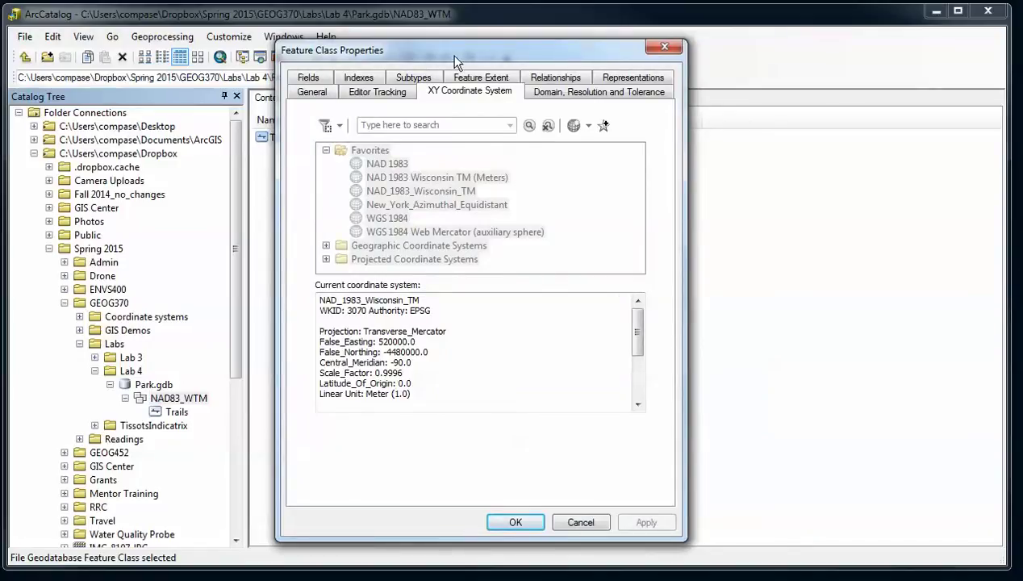
click(419, 77)
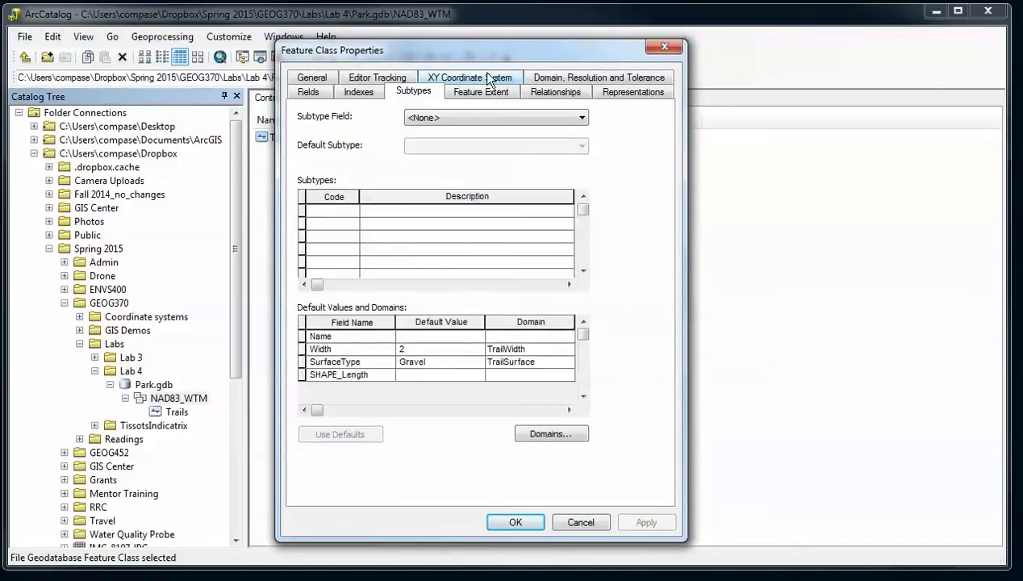
click(580, 118)
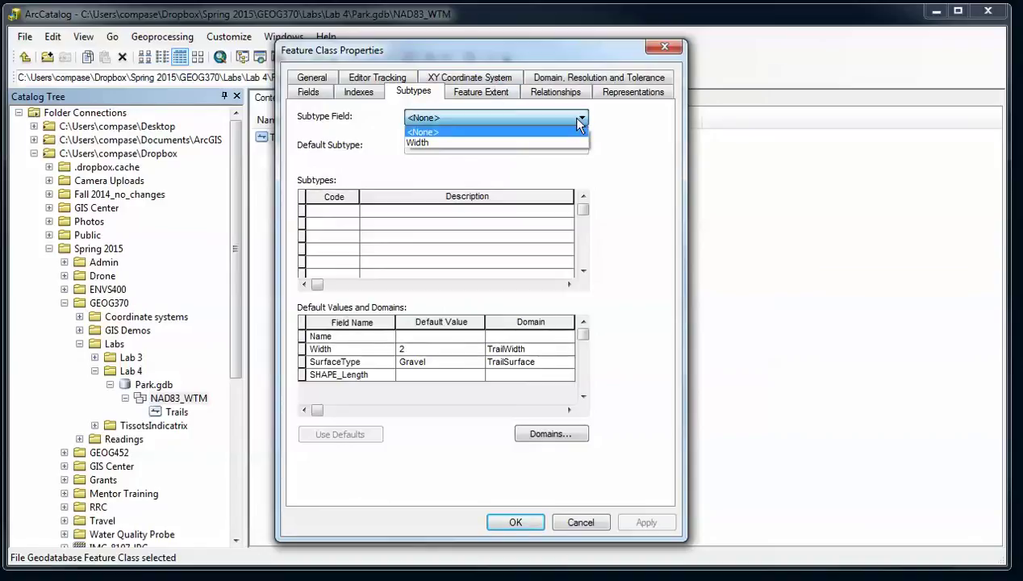
click(579, 119)
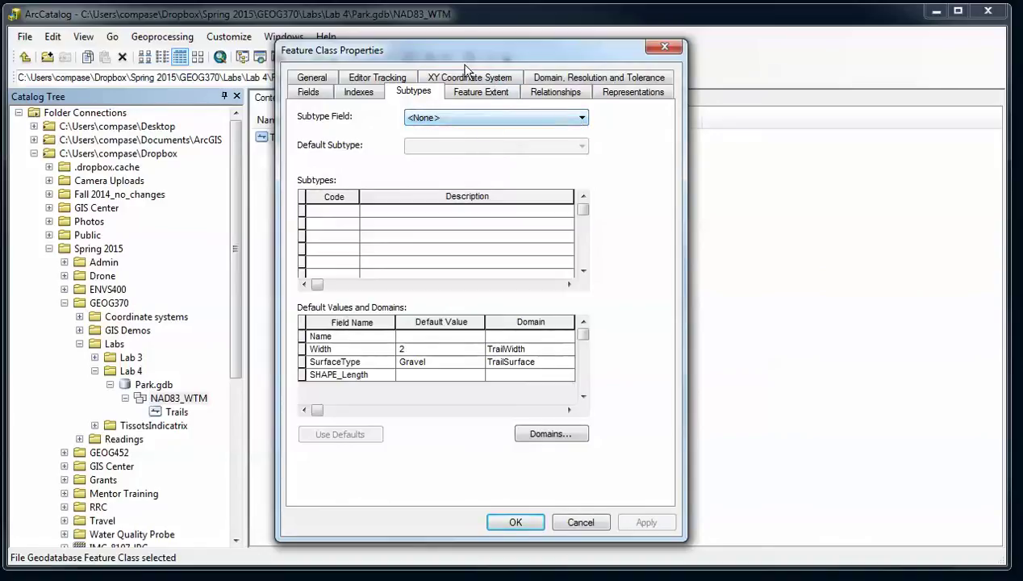
drag(464, 53, 480, 49)
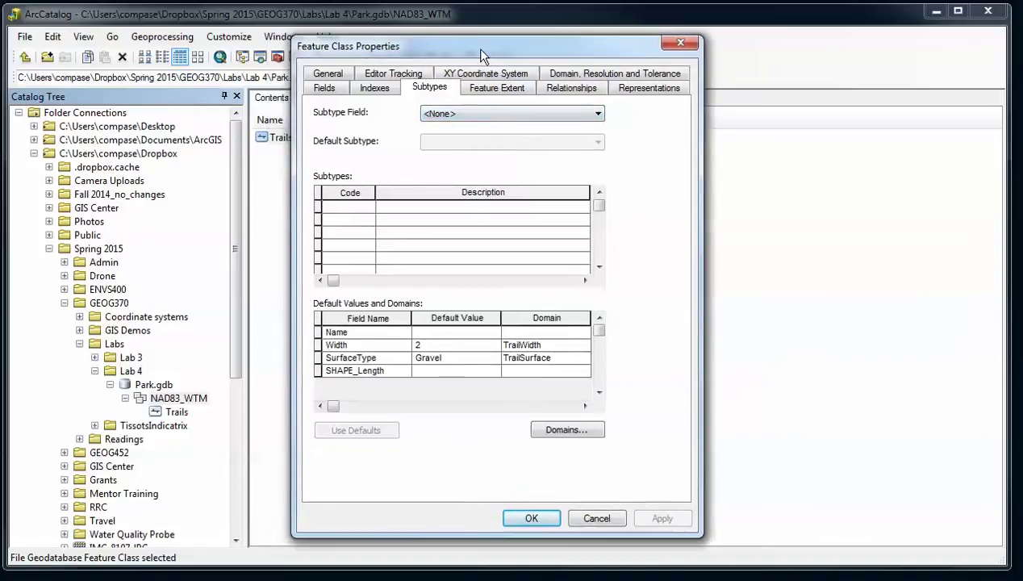
click(321, 88)
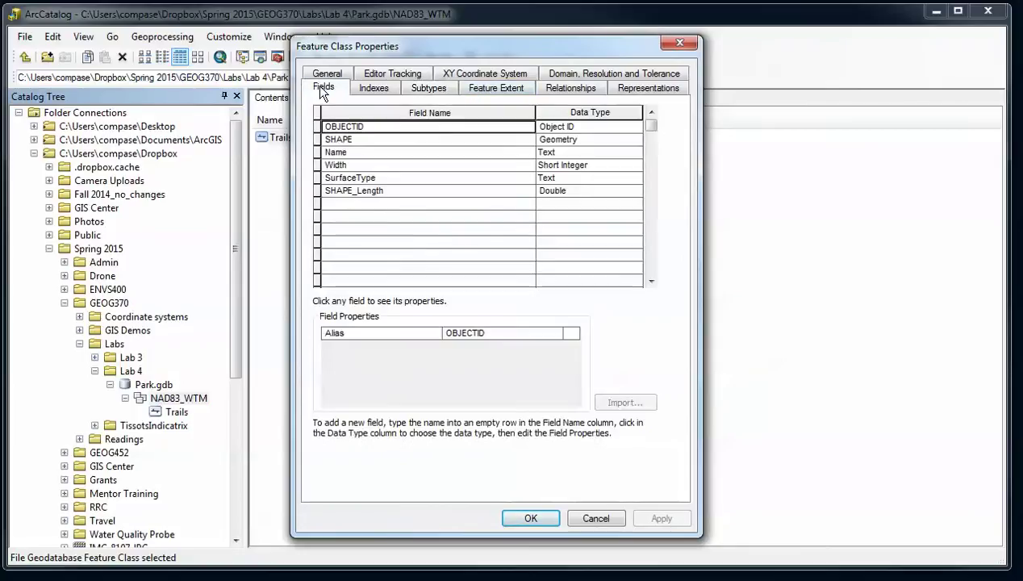
Add a Short Integer field named TrailType to Trails and apply it.
click(417, 204)
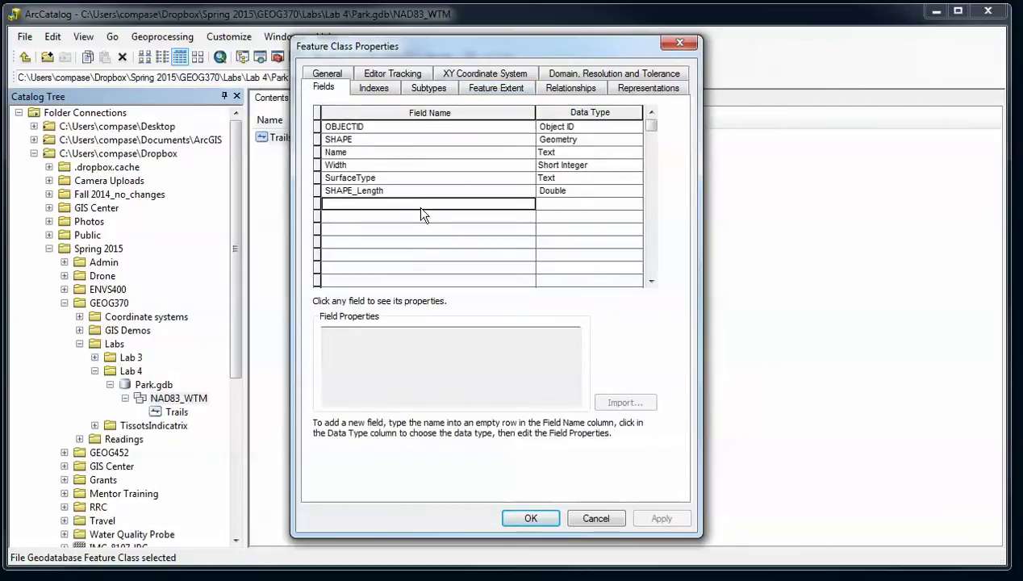
text(TrailType)
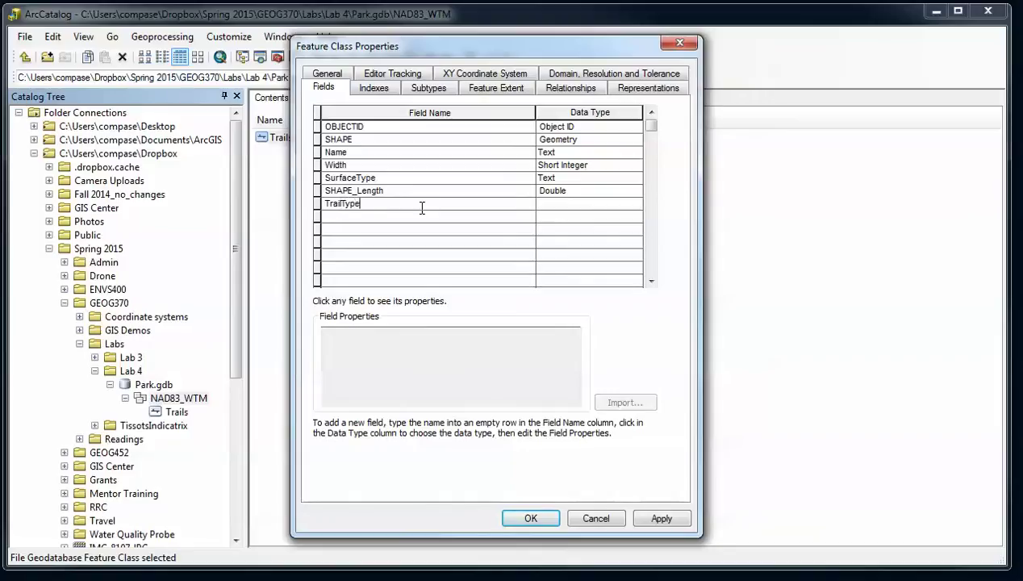
key(Tab)
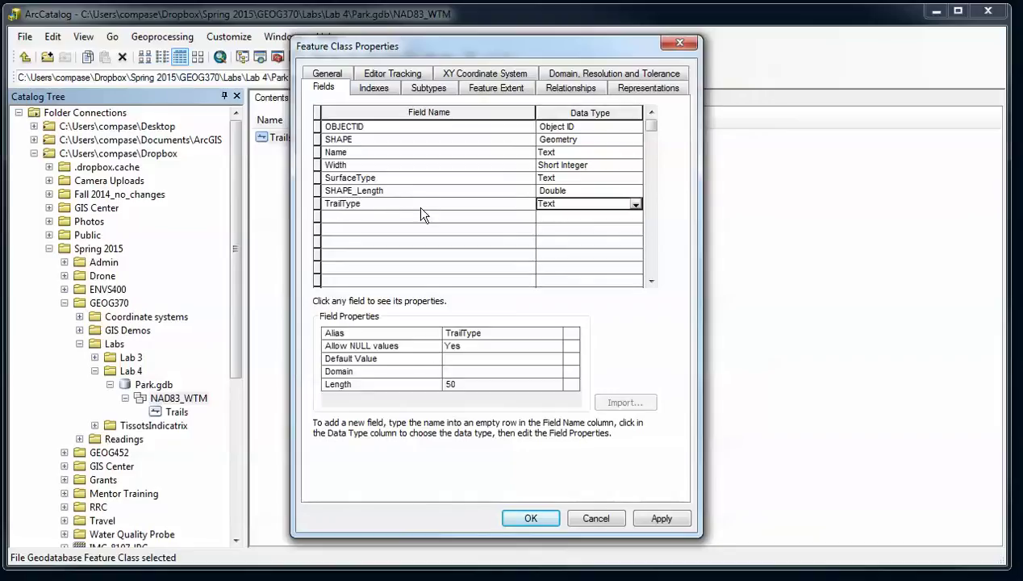
click(633, 205)
click(599, 216)
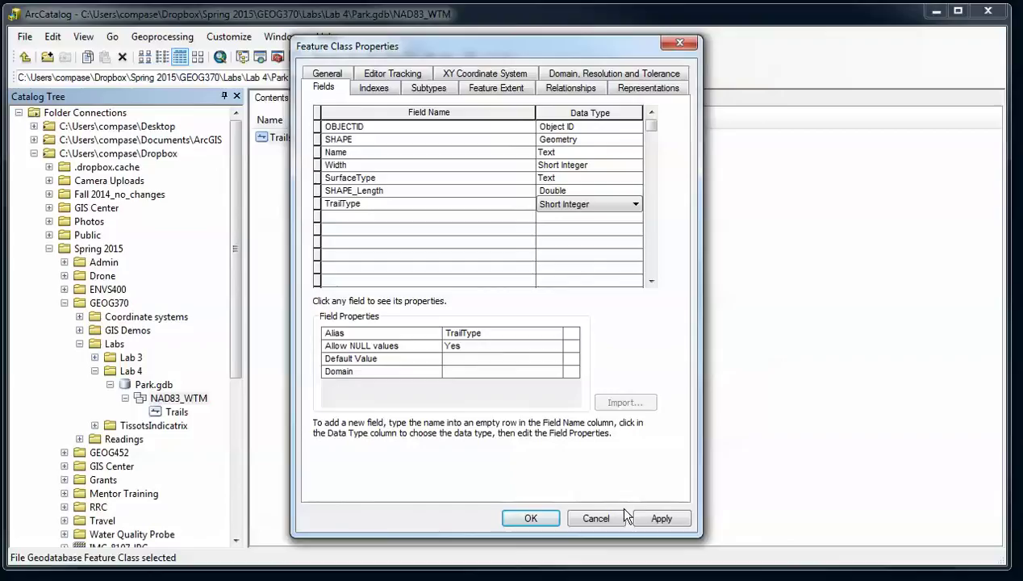
click(646, 517)
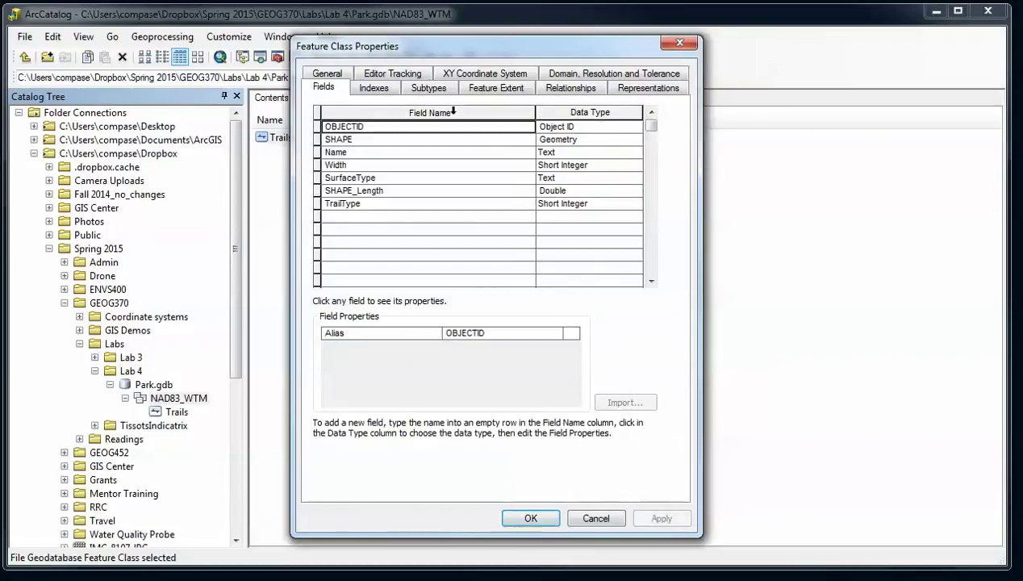
Try Width as the subtype field, then cancel out of the properties.
click(431, 86)
click(464, 113)
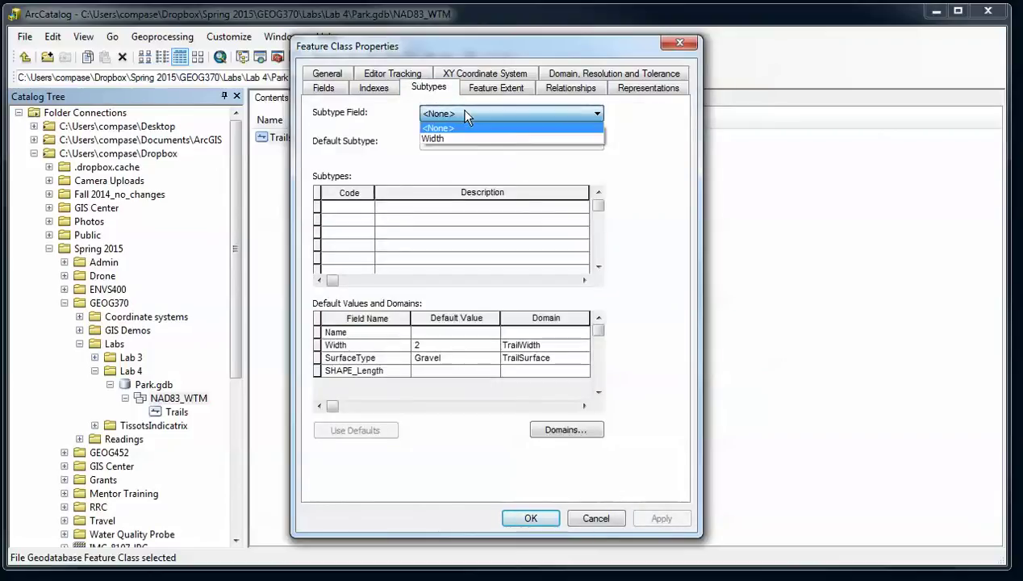
click(466, 114)
click(516, 114)
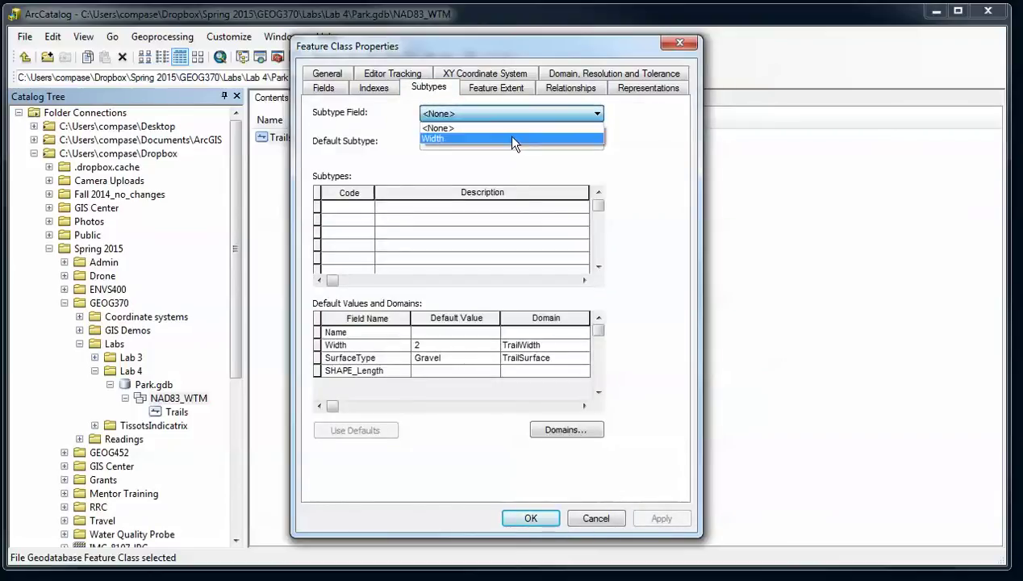
click(507, 136)
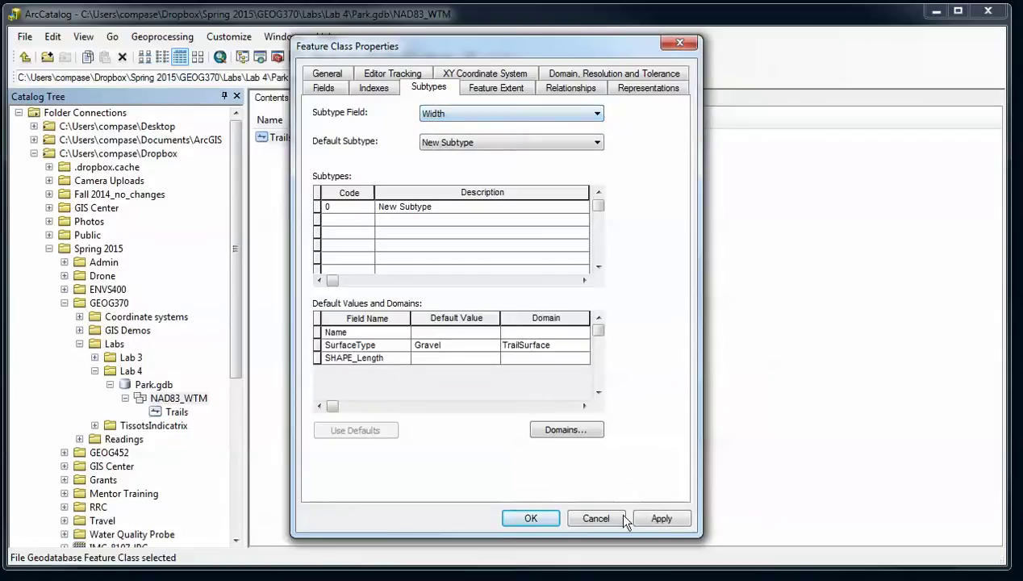
click(588, 518)
Make TrailType the subtype field and define subtype 1 as Dirt.
right_click(267, 140)
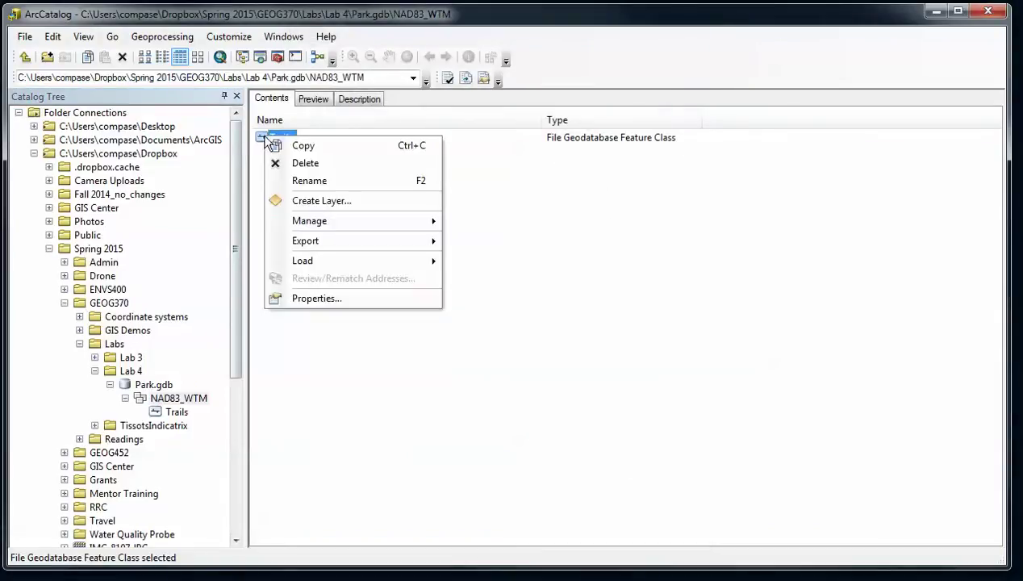
click(302, 296)
click(475, 118)
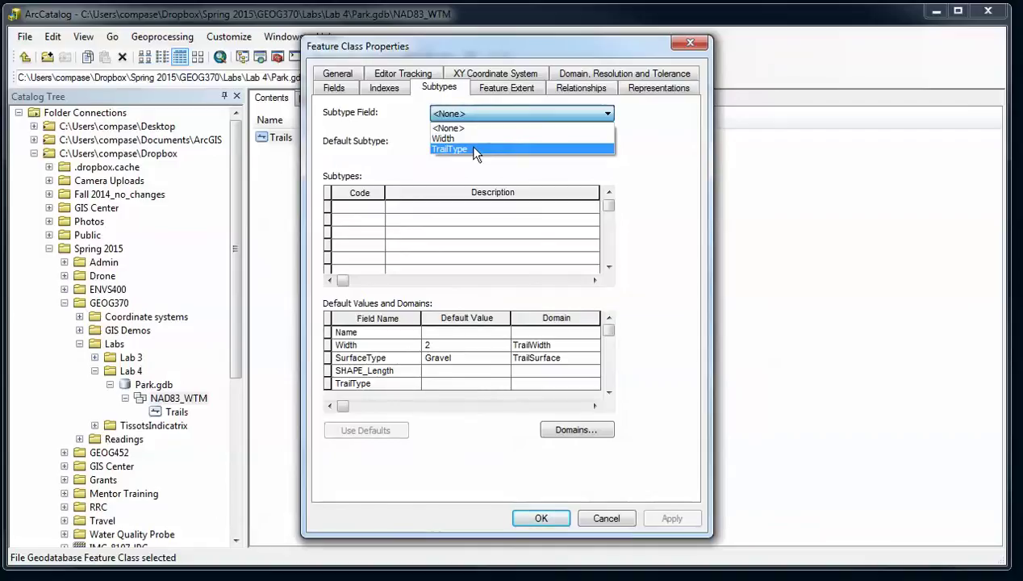
click(471, 150)
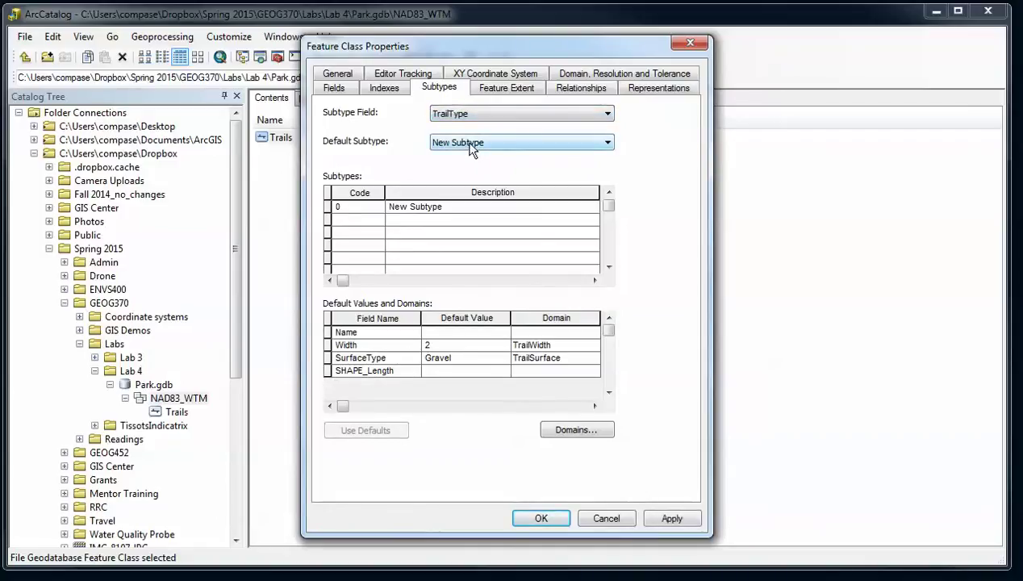
click(444, 206)
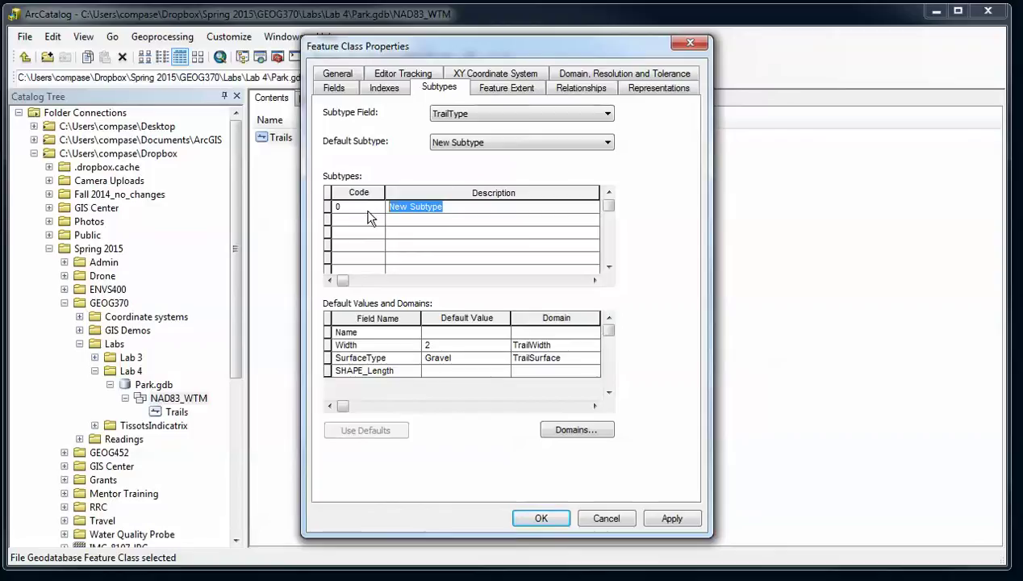
text(Dirt)
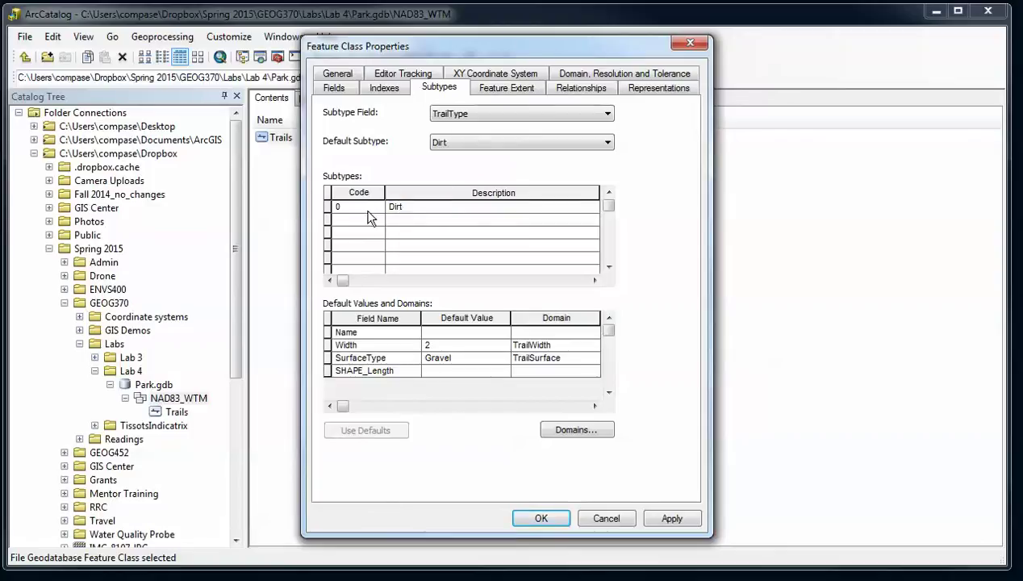
click(355, 209)
text(1)
Add subtypes Gravel, Paved and Other with codes 2, 3 and 4.
click(411, 221)
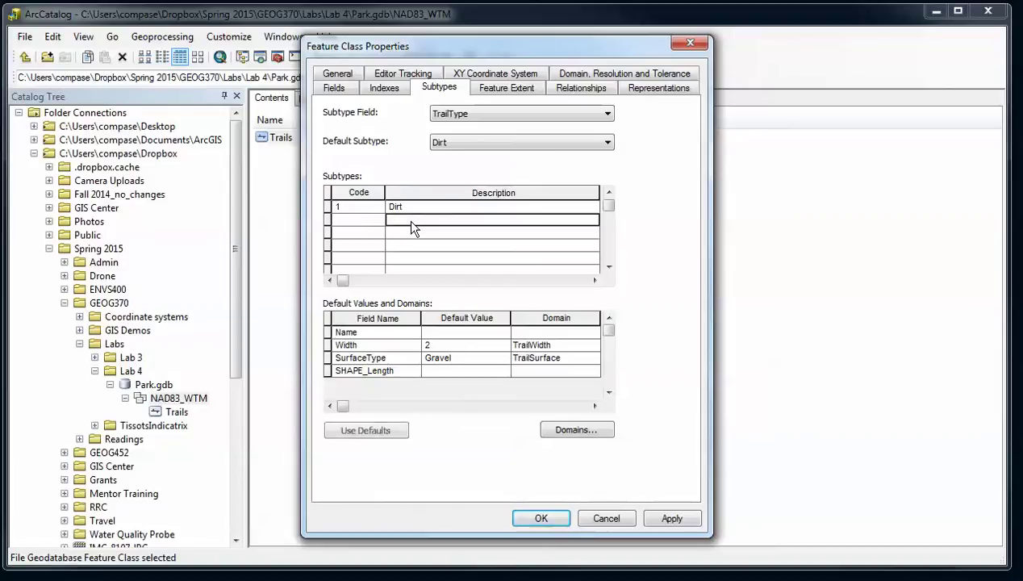
text(Gravel)
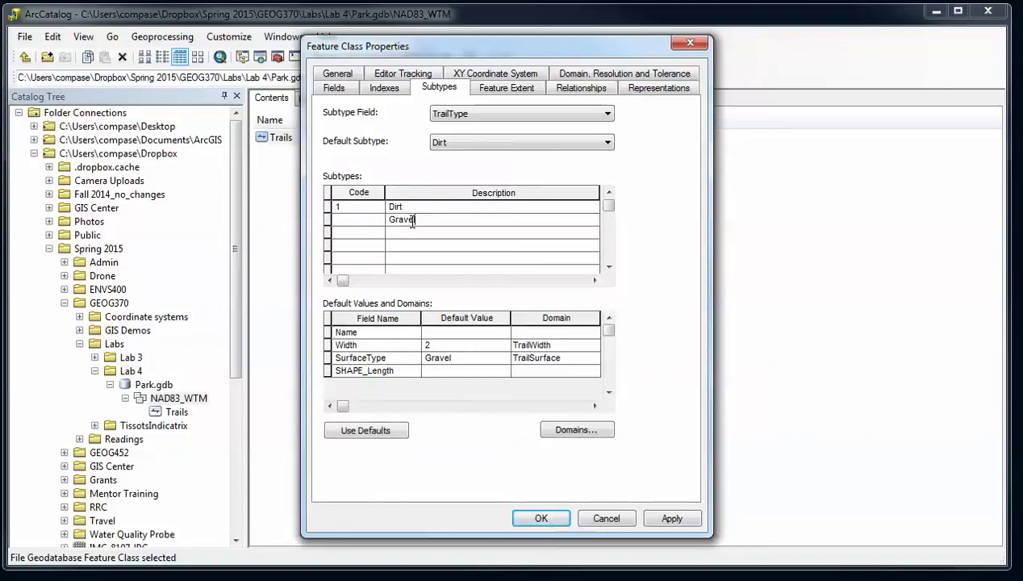
click(447, 233)
text(Paved)
click(443, 243)
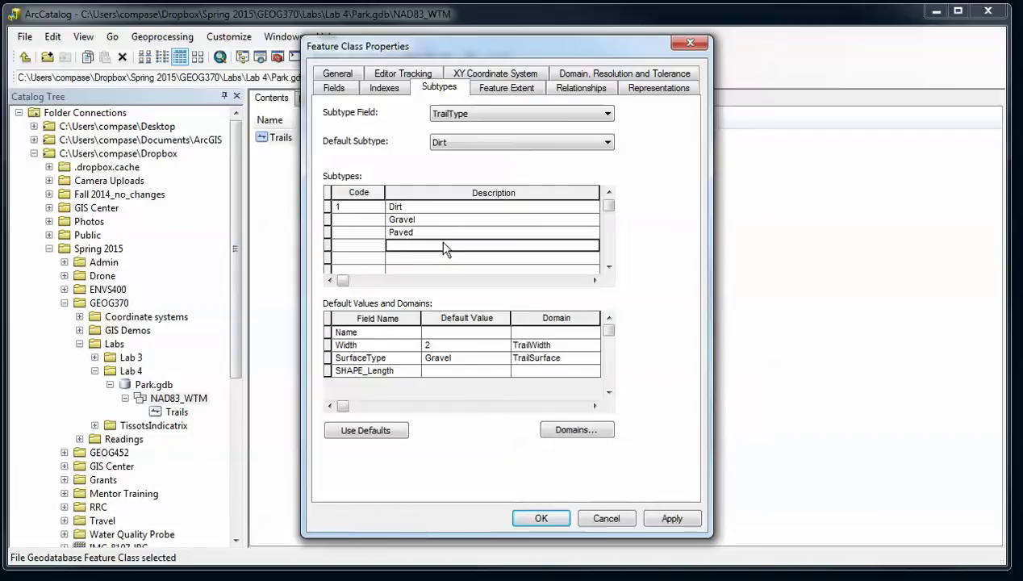
text(Other)
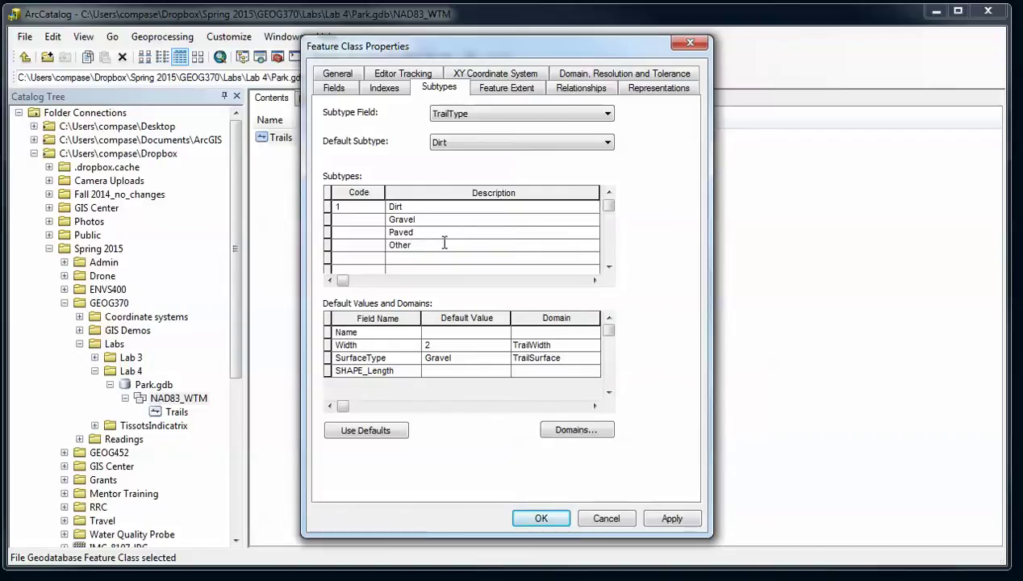
click(376, 219)
text(2)
click(374, 234)
text(3)
click(371, 246)
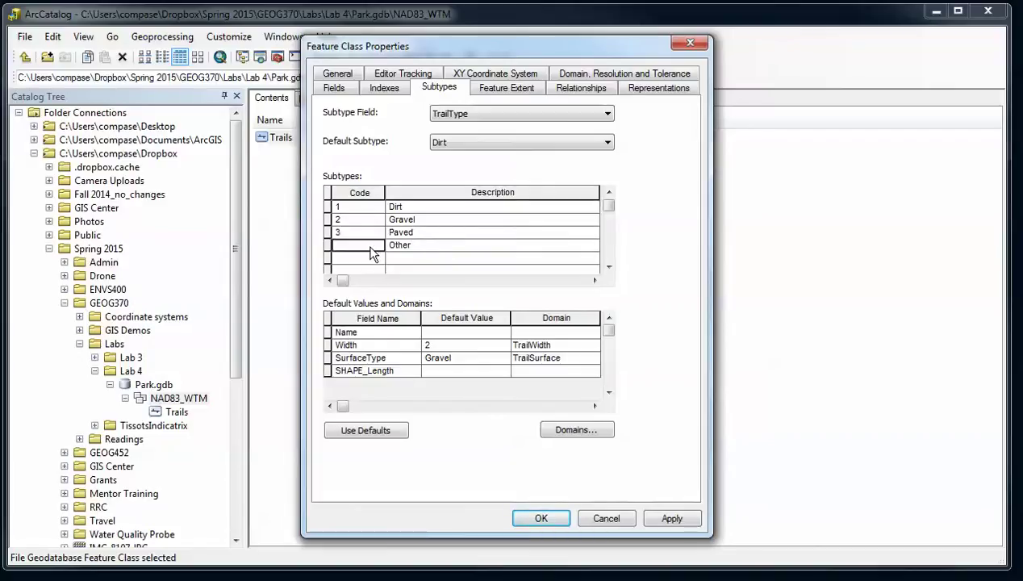
text(4)
click(425, 208)
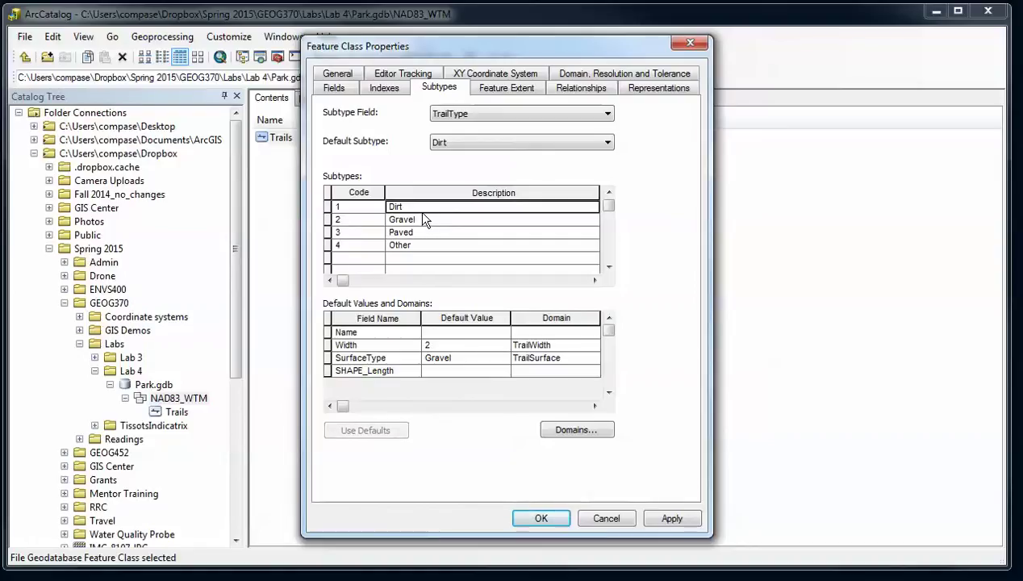
click(425, 219)
Make Gravel the default subtype and set default widths: Paved 10, Gravel 4.
click(468, 142)
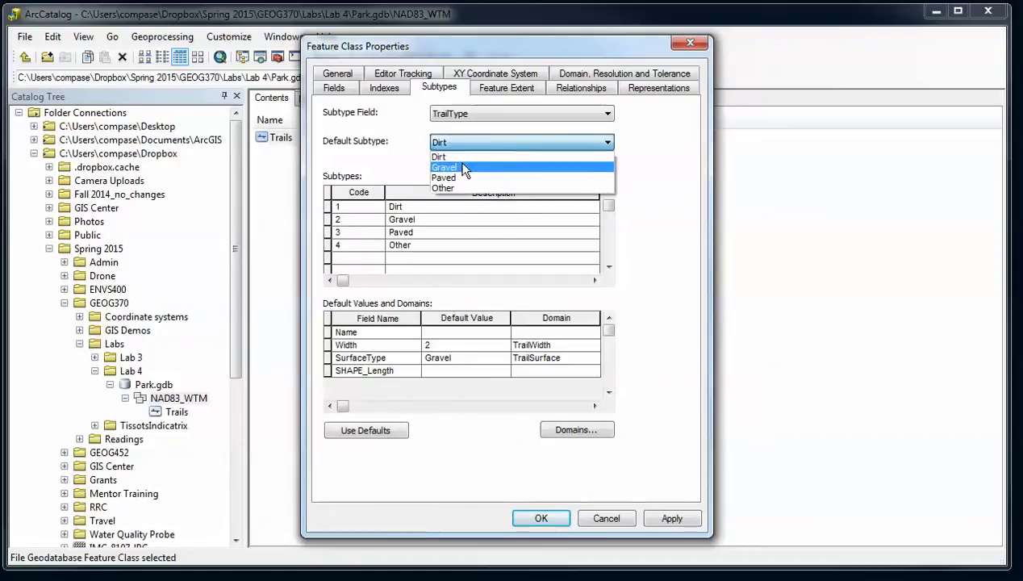
click(465, 167)
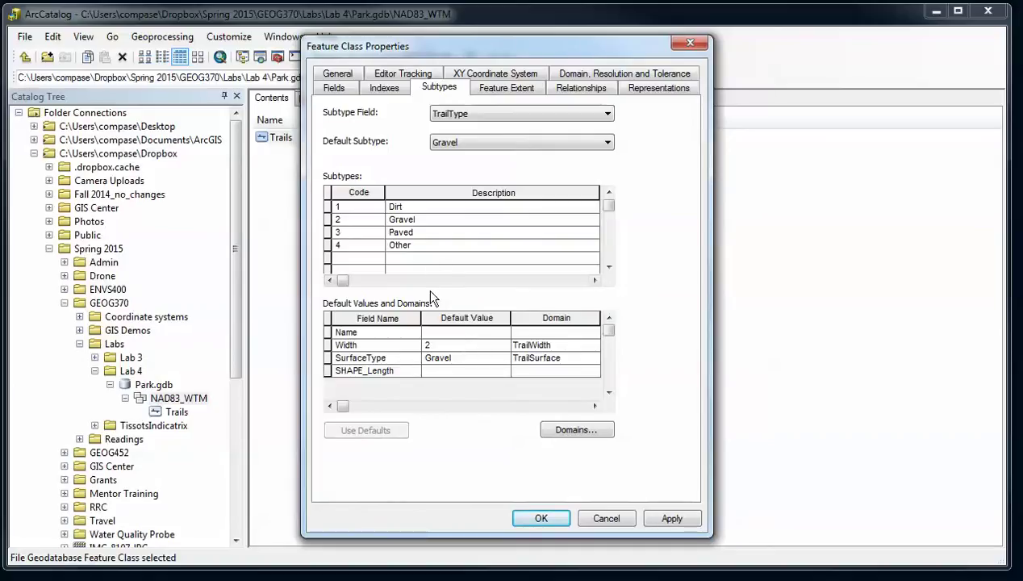
click(434, 221)
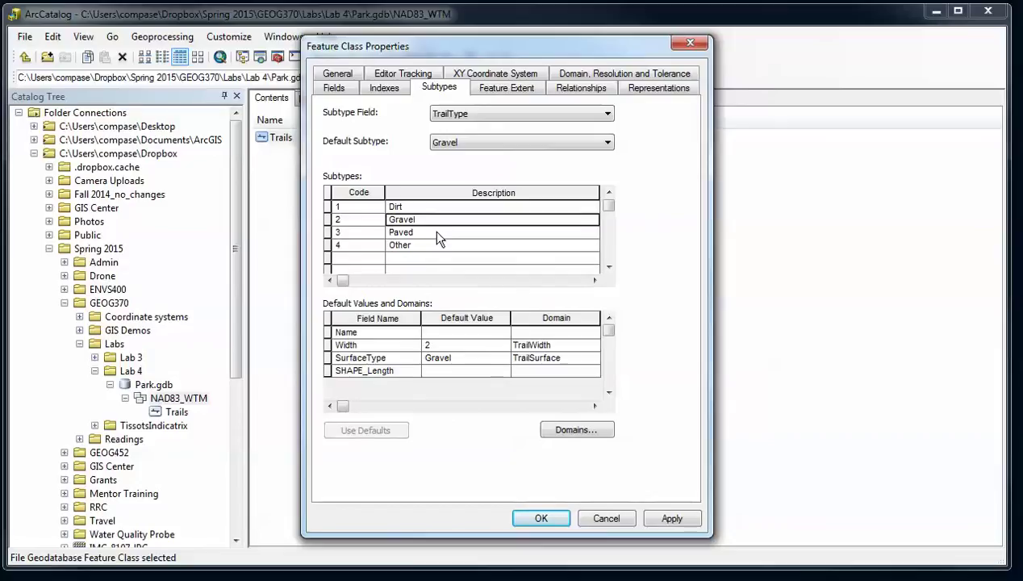
click(433, 231)
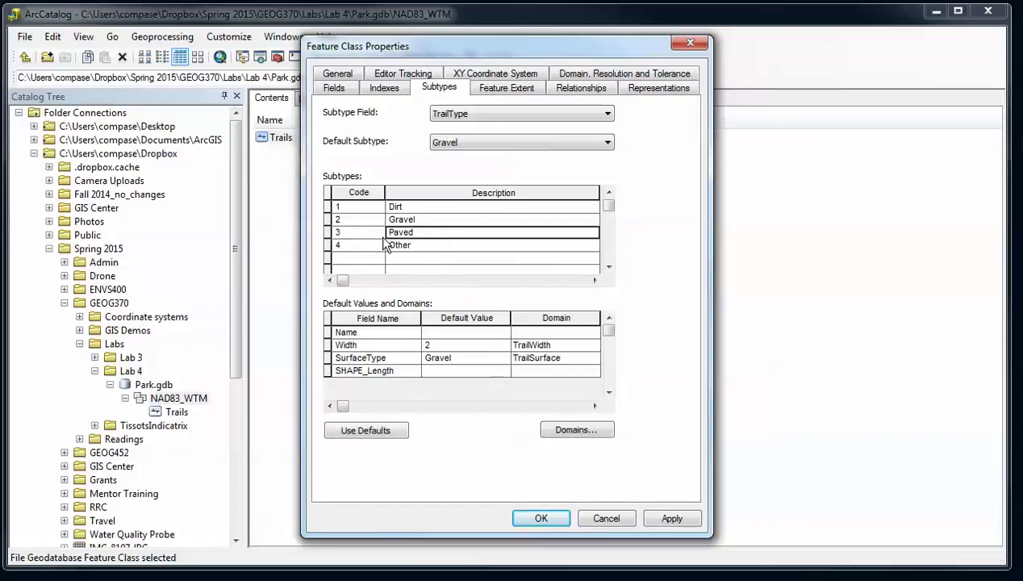
click(421, 345)
text(1)
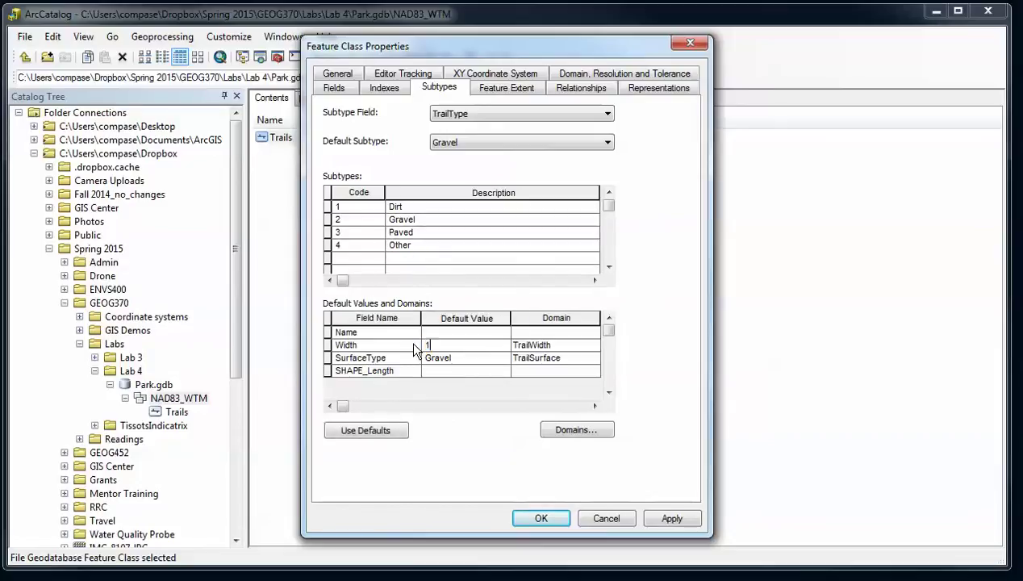
text(0)
click(407, 206)
click(409, 221)
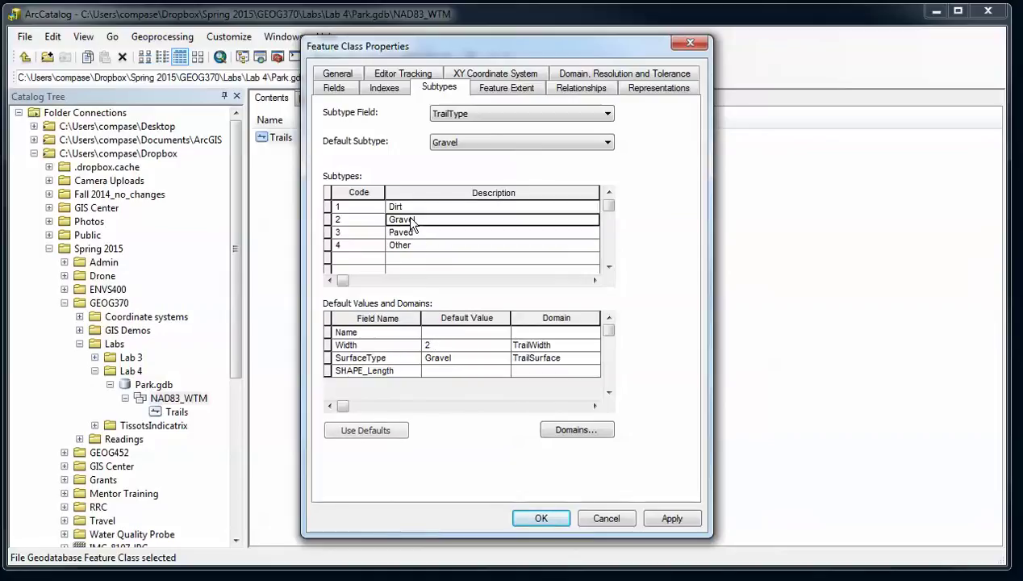
click(427, 343)
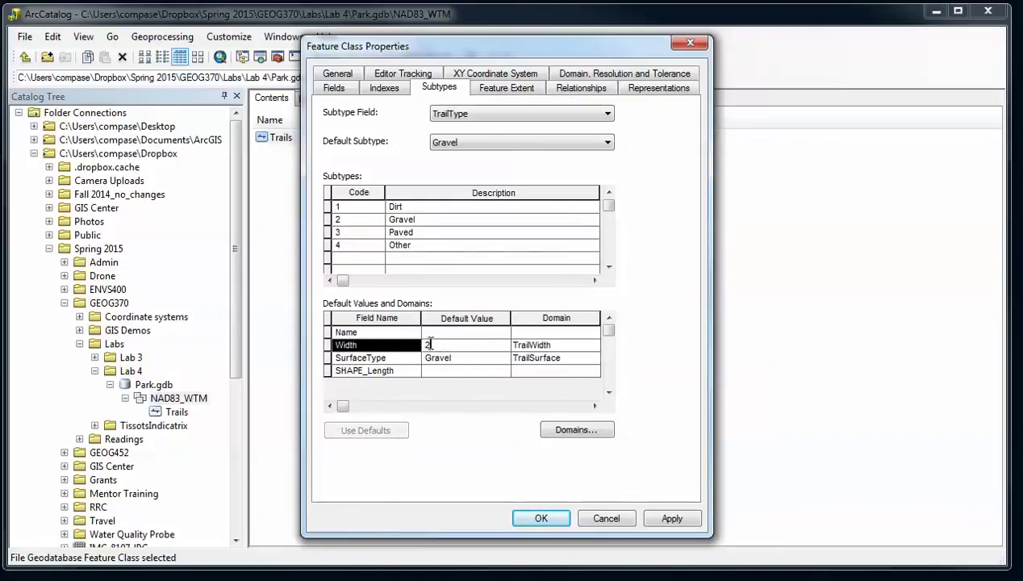
click(429, 344)
text(4)
Set default SurfaceType to Paved for the Paved subtype and Other for Other.
click(427, 232)
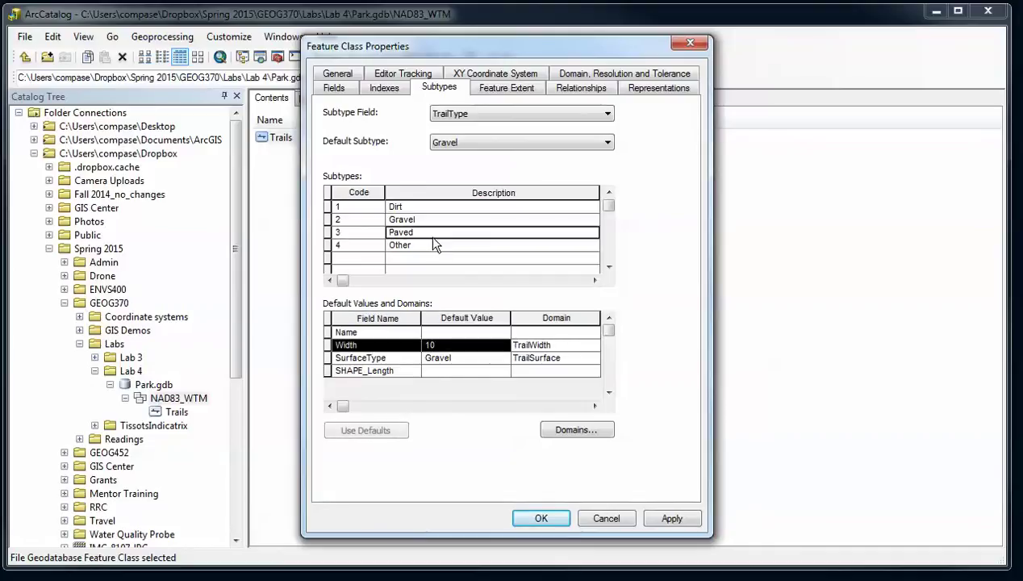
click(443, 357)
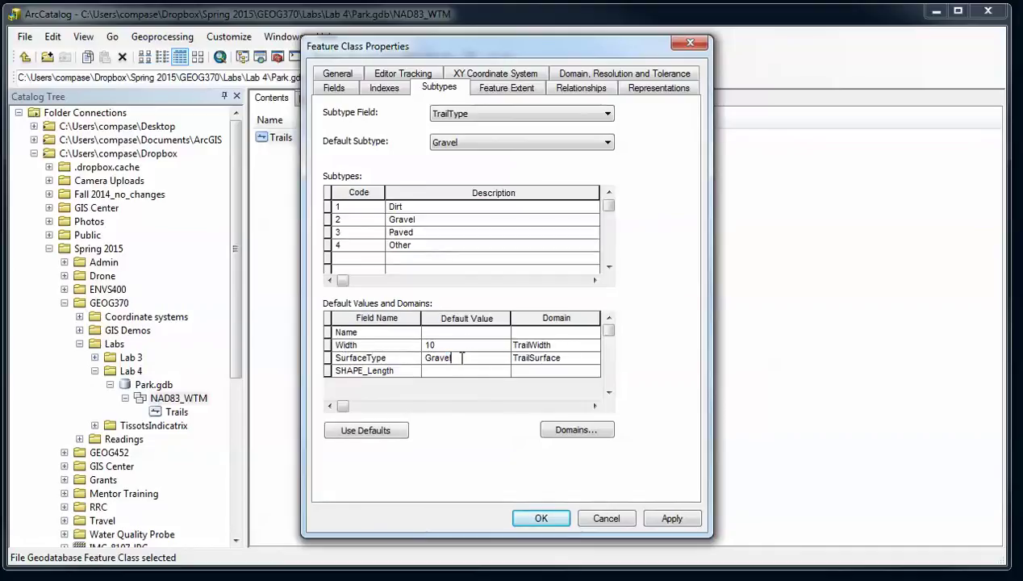
click(452, 358)
text(Pa)
click(393, 246)
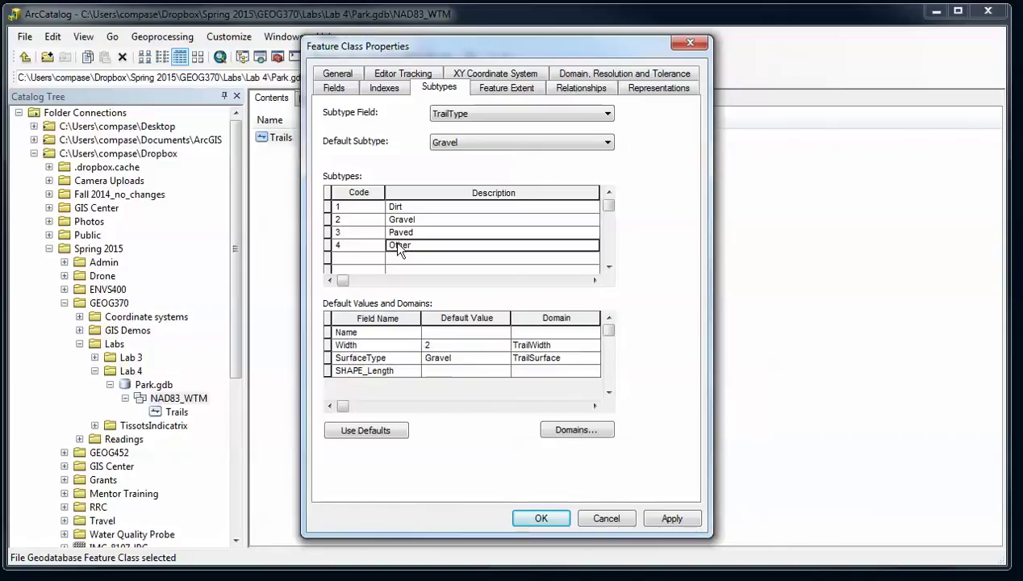
click(442, 360)
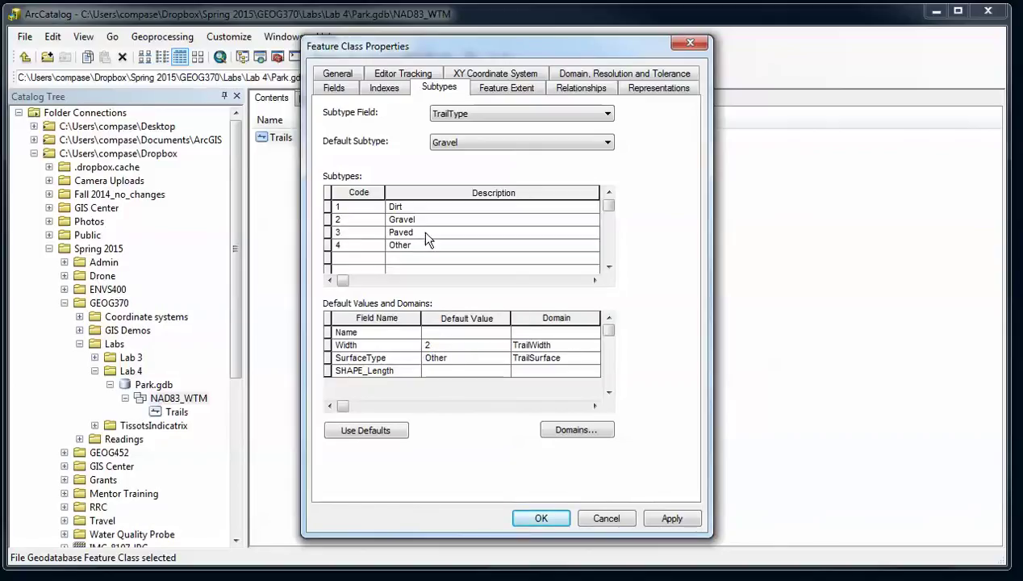
click(401, 209)
Set the Dirt subtype's default SurfaceType to Dirt.
click(451, 359)
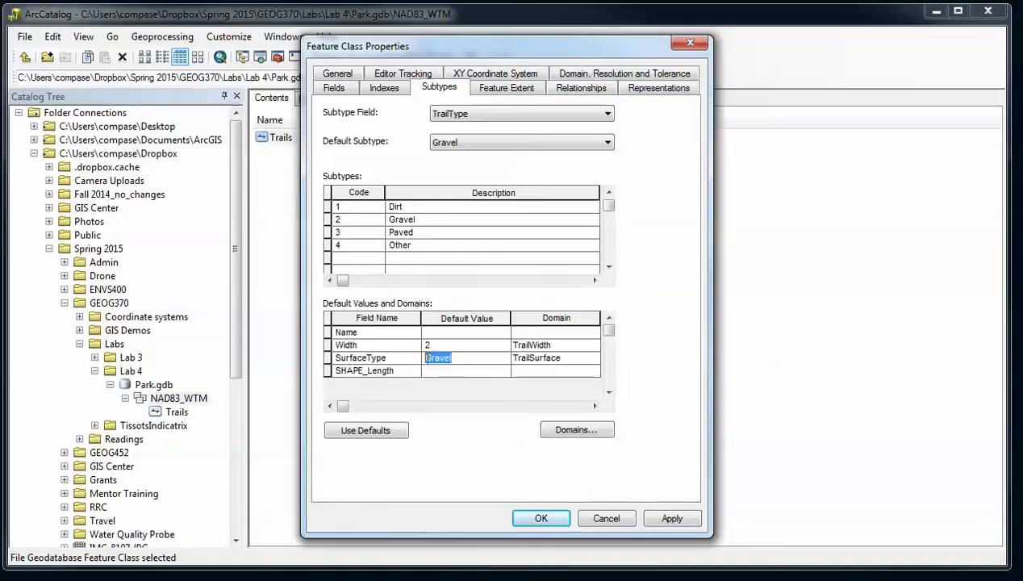
text(Dirt)
click(370, 207)
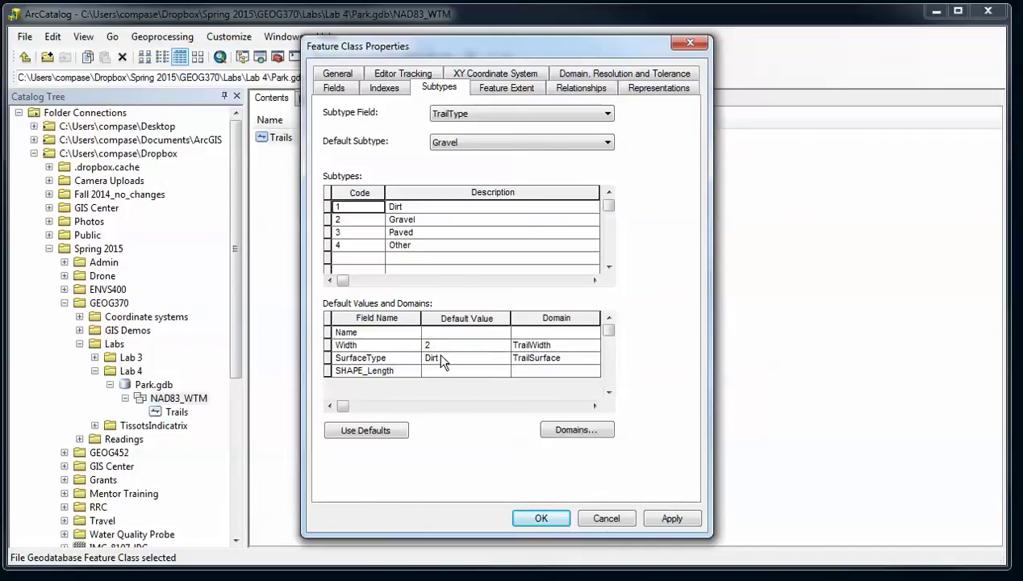
Check the Gravel and Paved defaults, then change the Other subtype's default Width from 2 to 4.
click(429, 219)
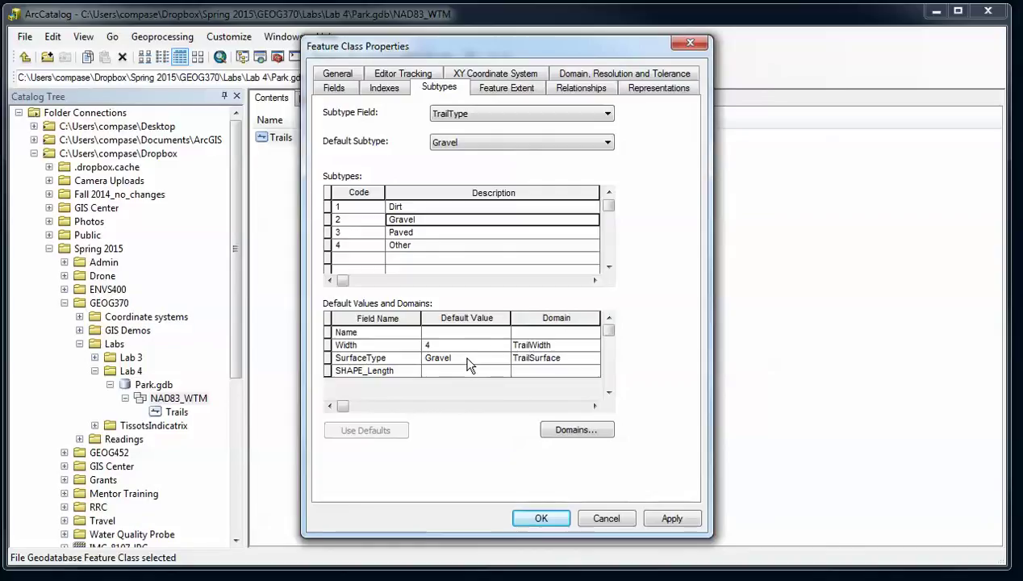
click(427, 232)
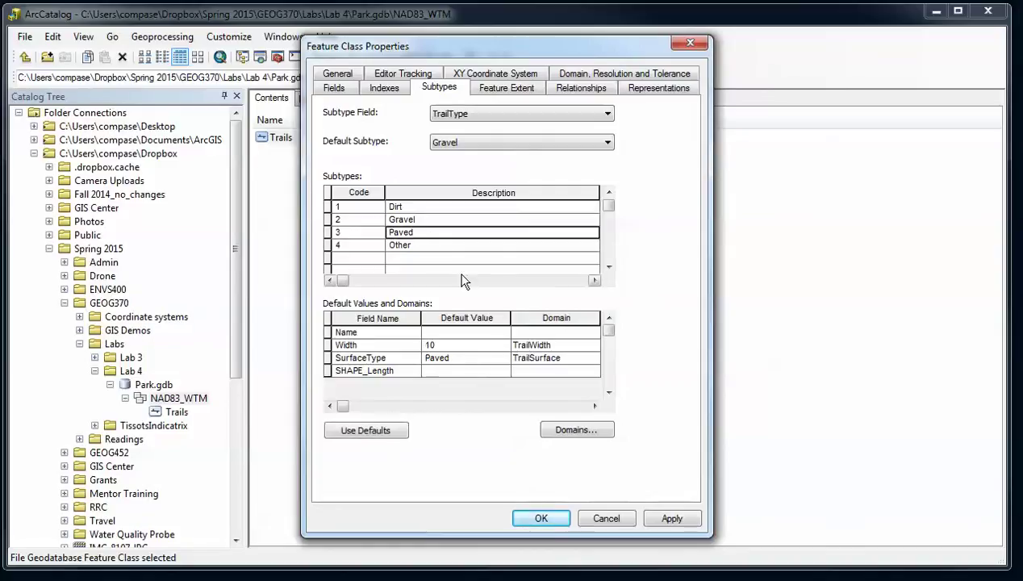
click(433, 245)
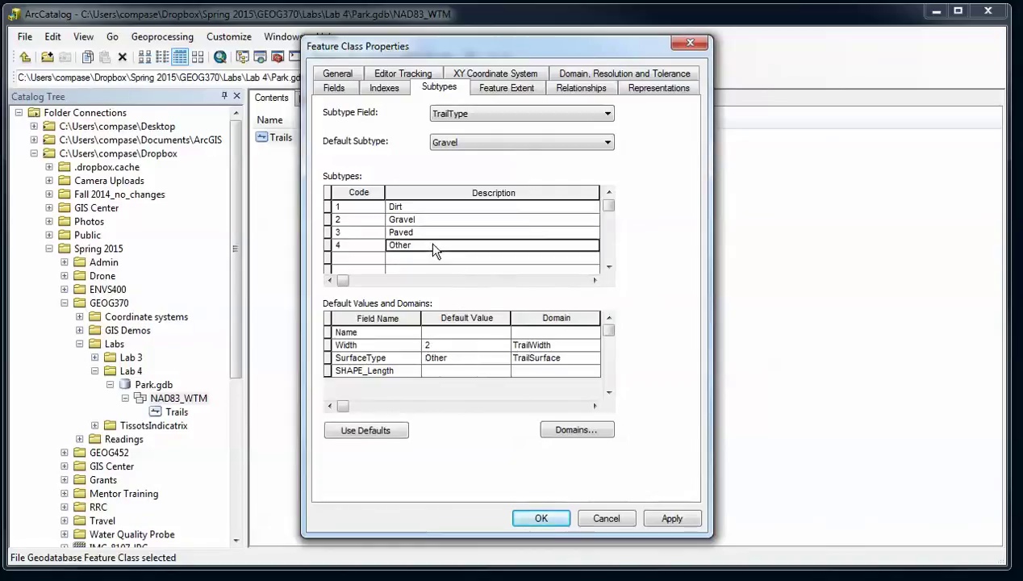
click(447, 348)
key(BackSpace)
text(4)
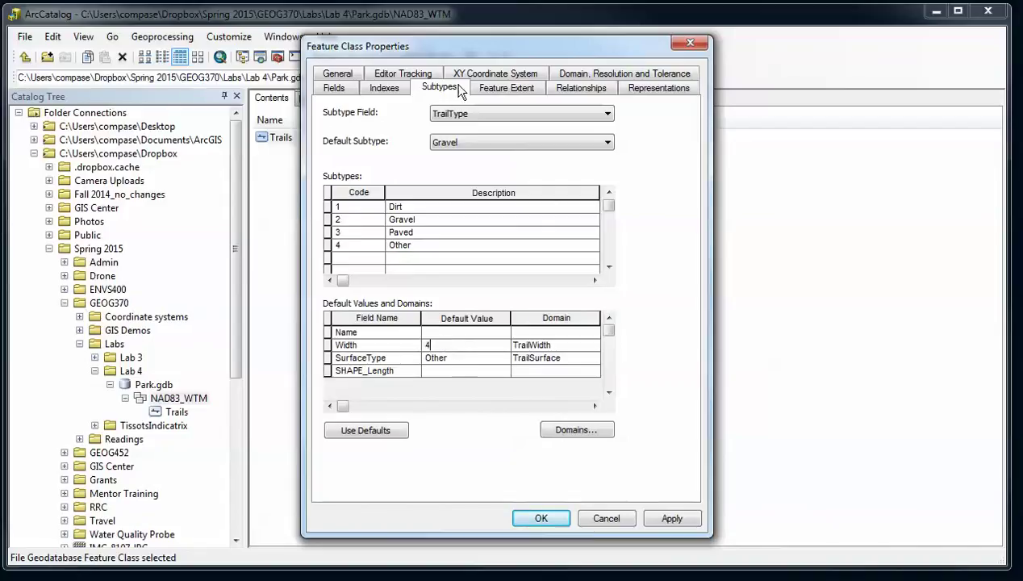
Apply the Trails subtype settings and close Feature Class Properties with OK.
drag(468, 47, 476, 46)
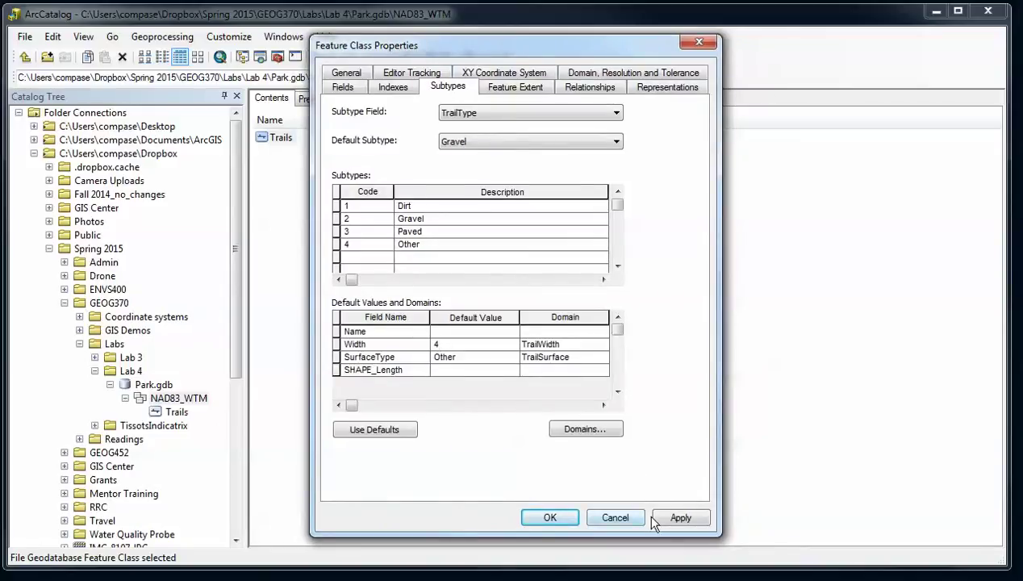
click(674, 515)
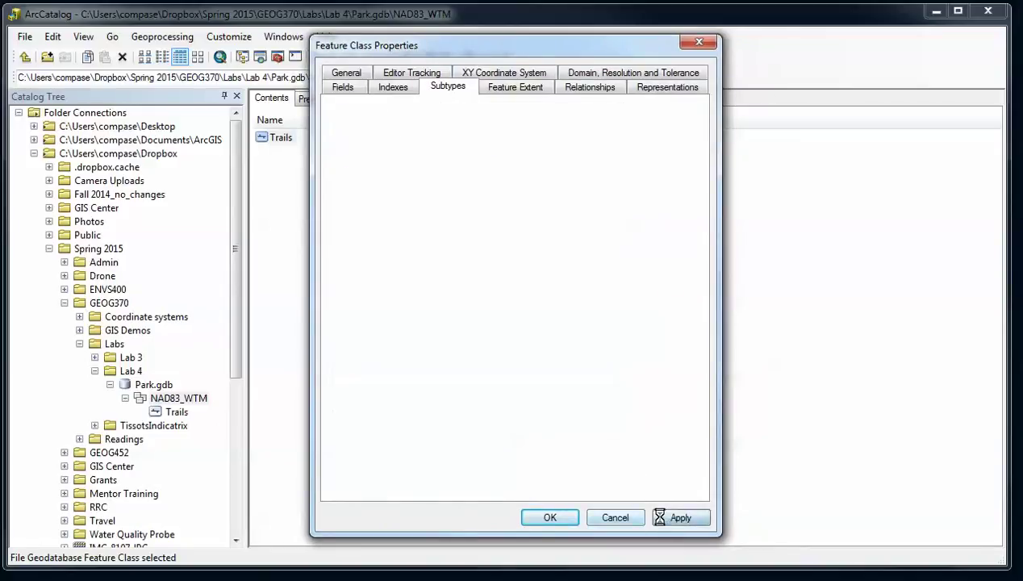
click(550, 517)
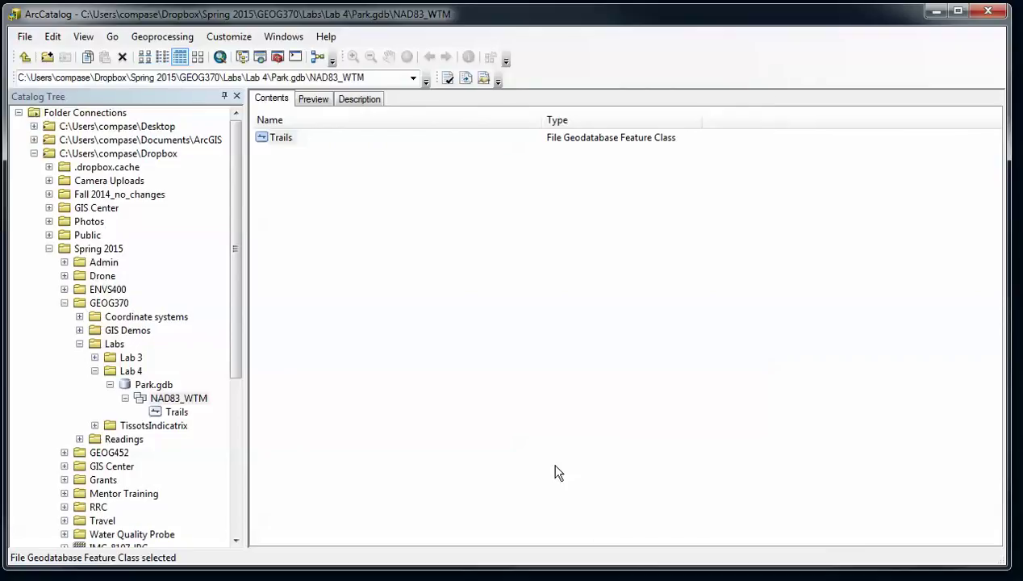